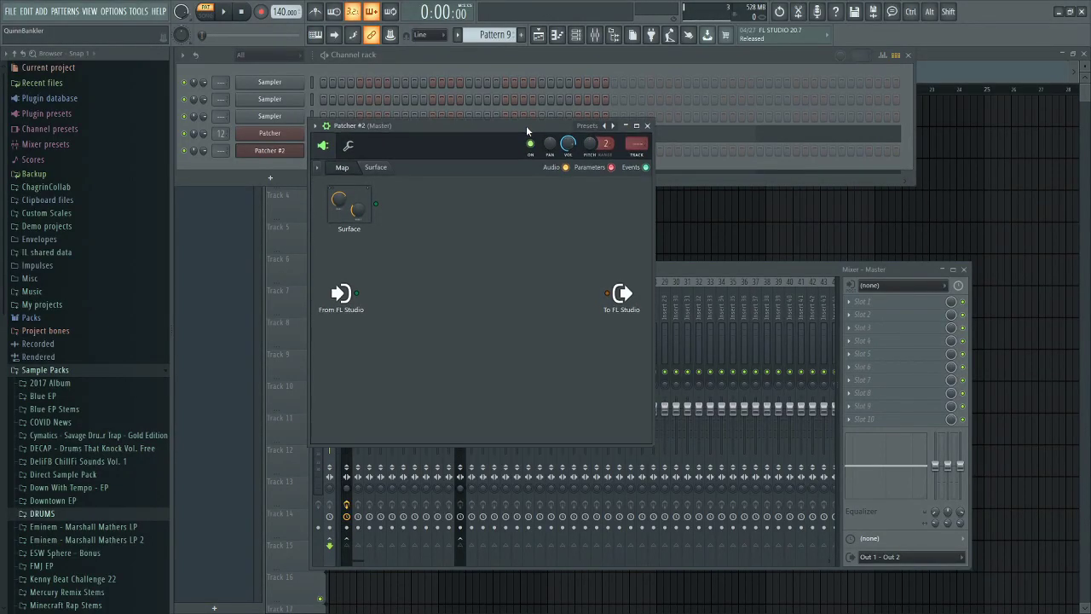
# Step: Enlarge the Patcher #2 window and move the To FL Studio module farther away from From FL Studio
pyautogui.moveTo(648, 449); pyautogui.dragTo(810, 509)
pyautogui.moveTo(616, 295); pyautogui.dragTo(776, 365)
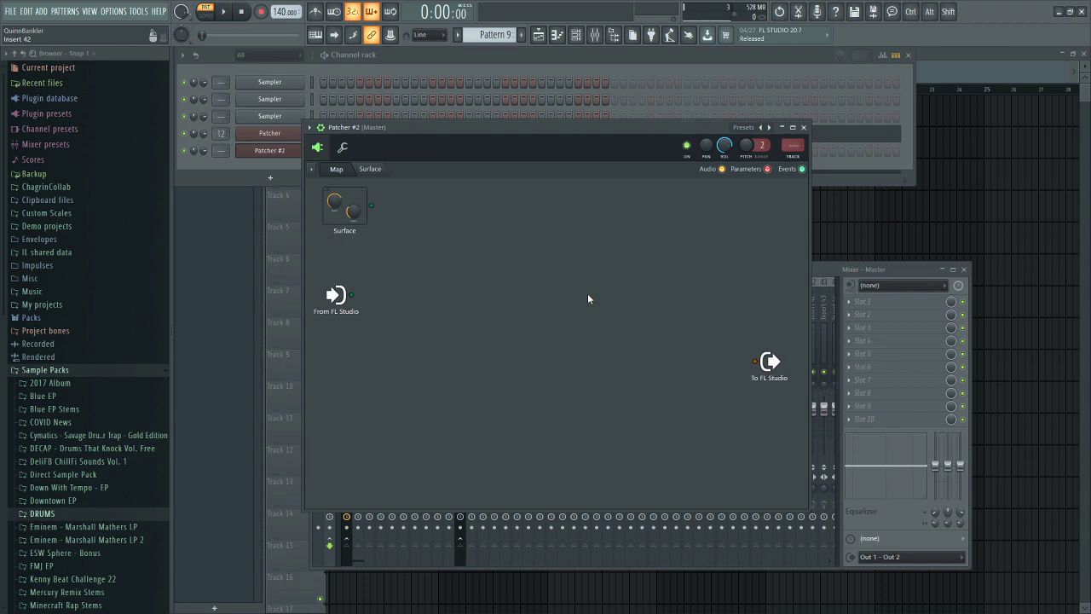
pyautogui.moveTo(537, 146)
pyautogui.mouseDown()
pyautogui.moveTo(565, 149)
pyautogui.moveTo(552, 154)
pyautogui.moveTo(551, 143)
pyautogui.moveTo(554, 152)
pyautogui.mouseUp()
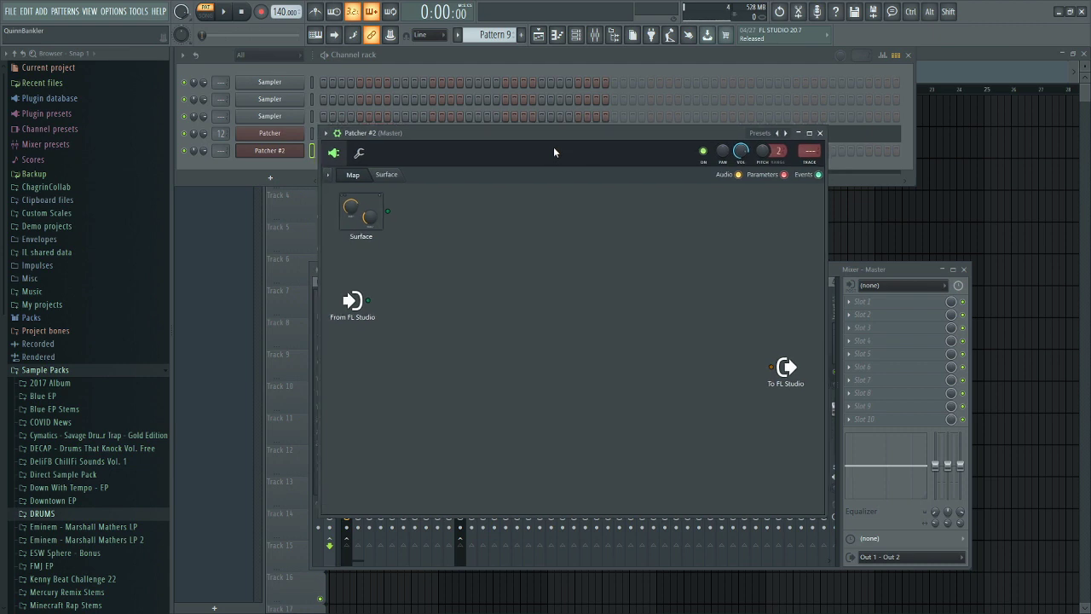
pyautogui.click(391, 175)
pyautogui.click(370, 175)
pyautogui.moveTo(562, 151); pyautogui.dragTo(525, 145)
pyautogui.click(908, 269)
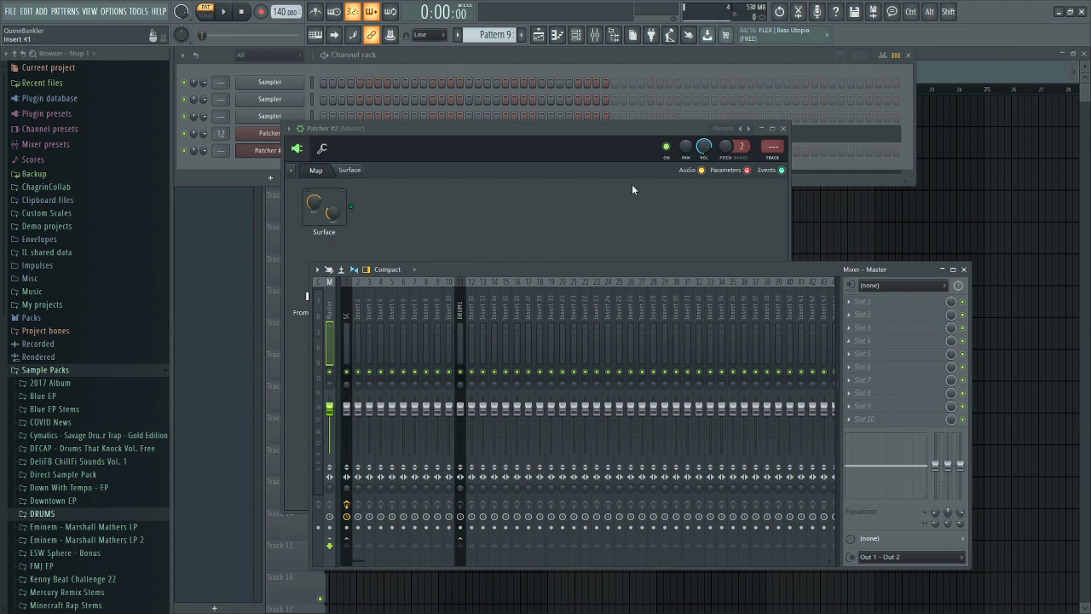
pyautogui.click(599, 133)
pyautogui.moveTo(599, 133); pyautogui.dragTo(605, 134)
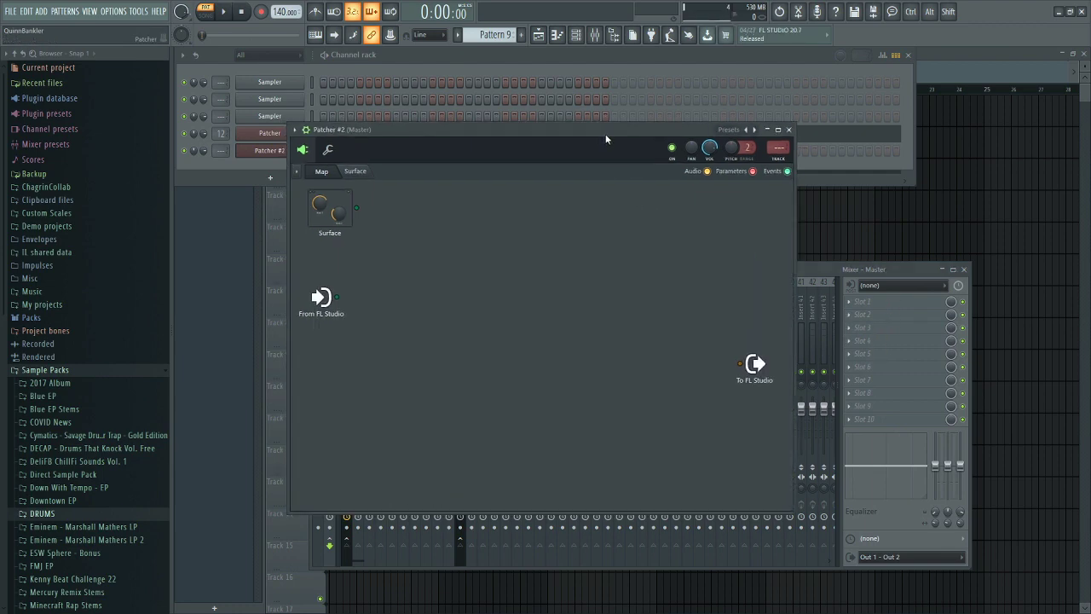
# Step: Align the To FL Studio module roughly with From FL Studio and add the Lounge Lizard EP-4 keys generator between them
pyautogui.moveTo(754, 358); pyautogui.dragTo(760, 315)
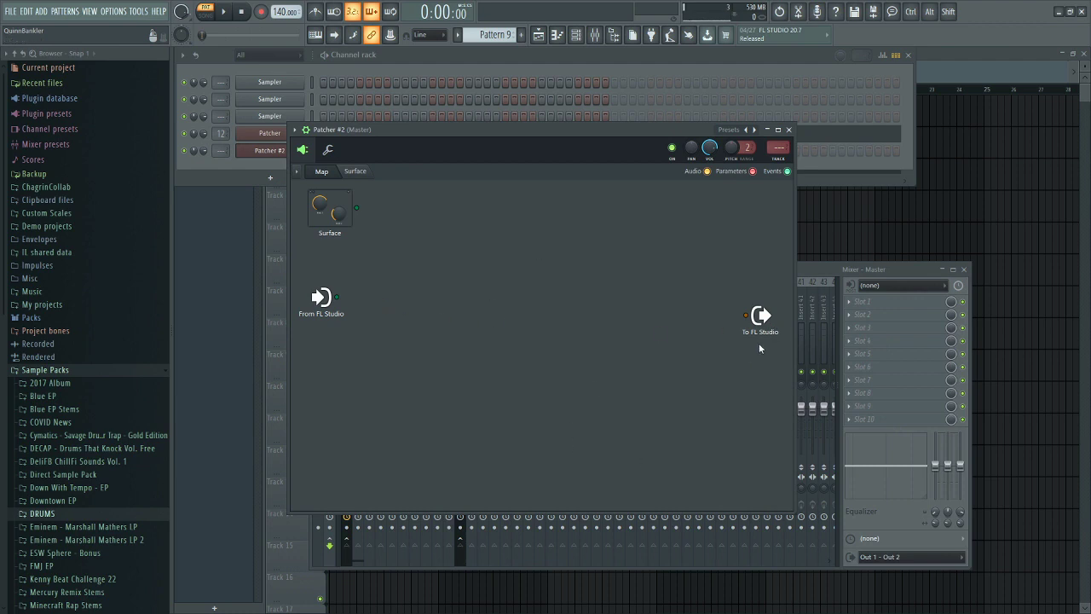
pyautogui.rightClick(444, 261)
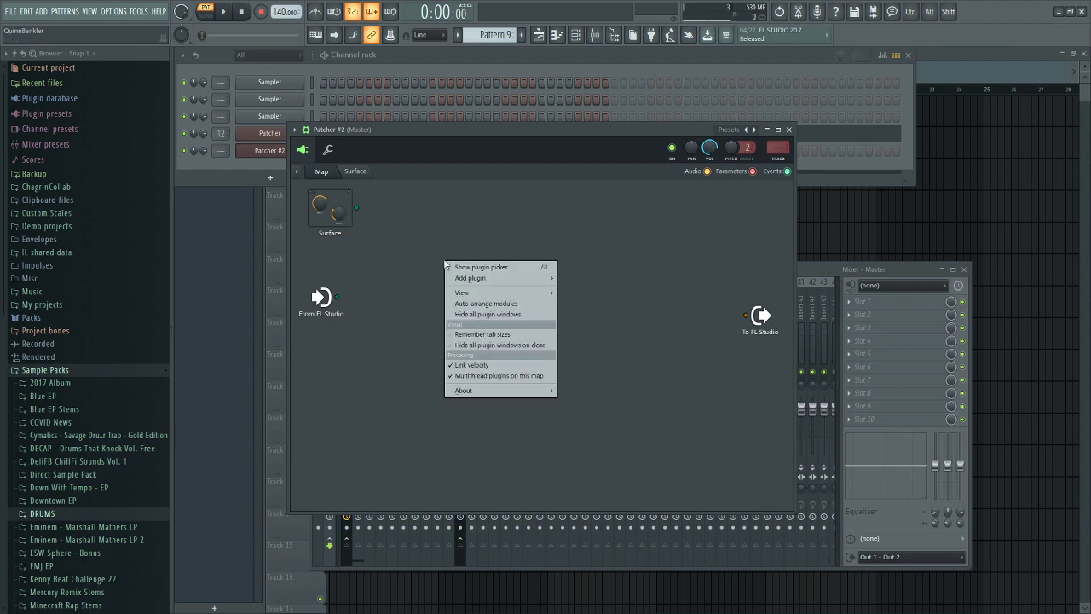
pyautogui.moveTo(470, 285)
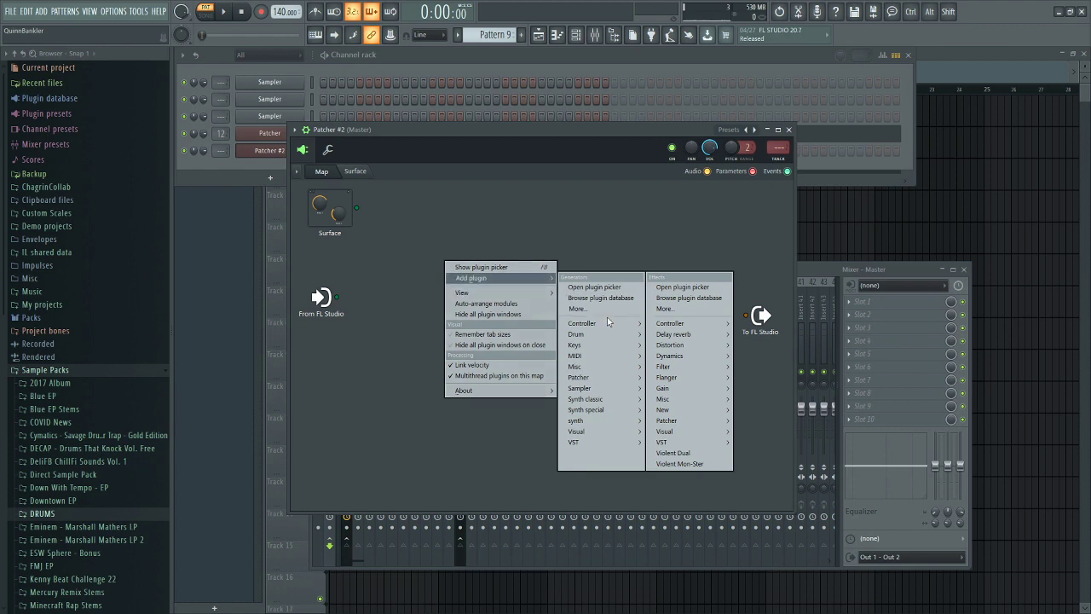
pyautogui.moveTo(601, 344)
pyautogui.click(695, 362)
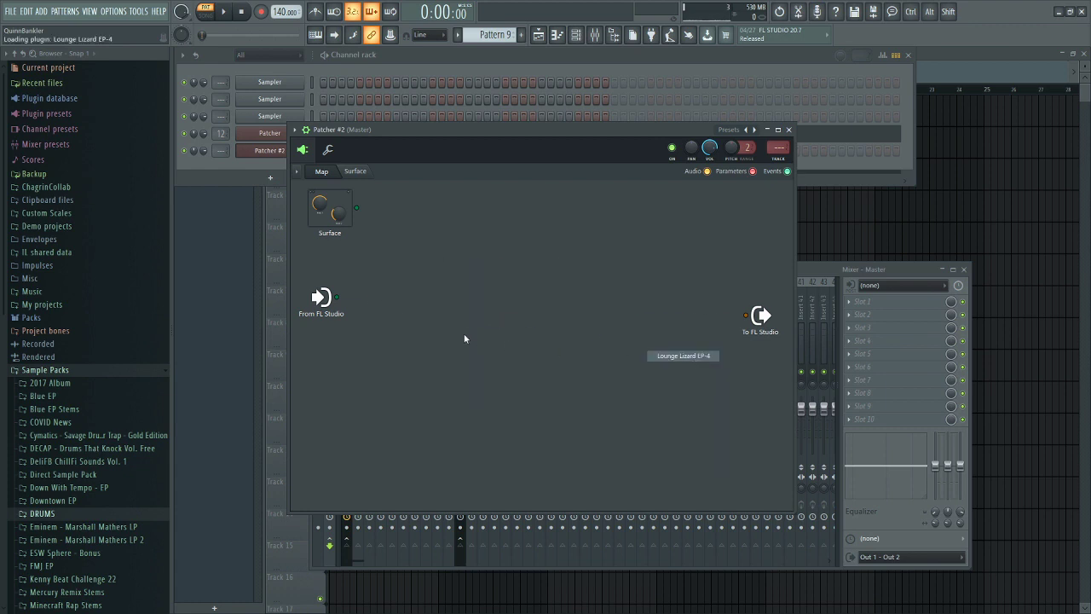
pyautogui.moveTo(525, 334); pyautogui.dragTo(522, 287)
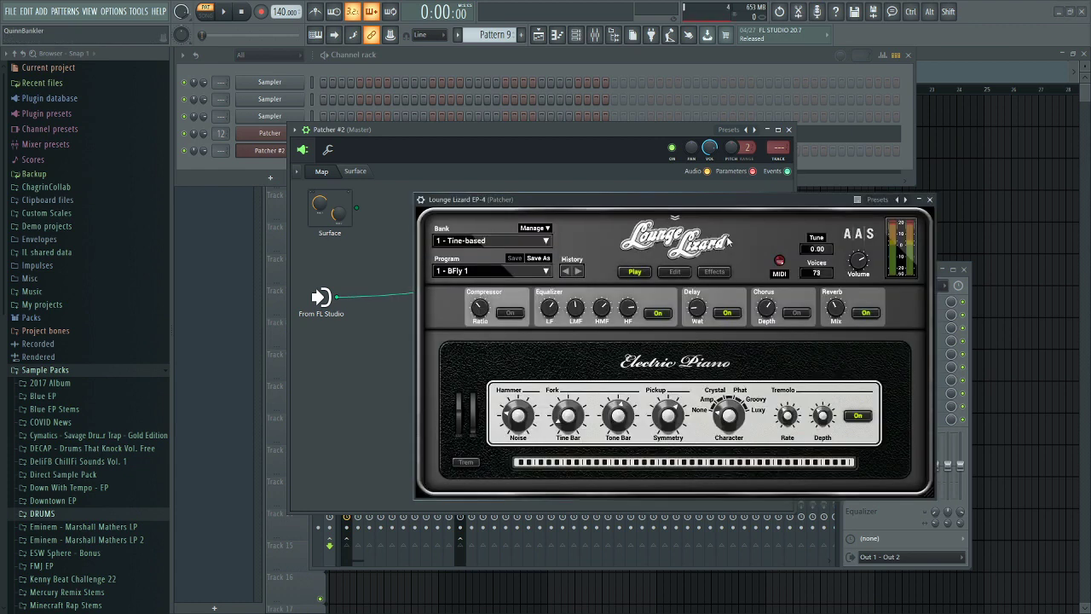
pyautogui.click(933, 202)
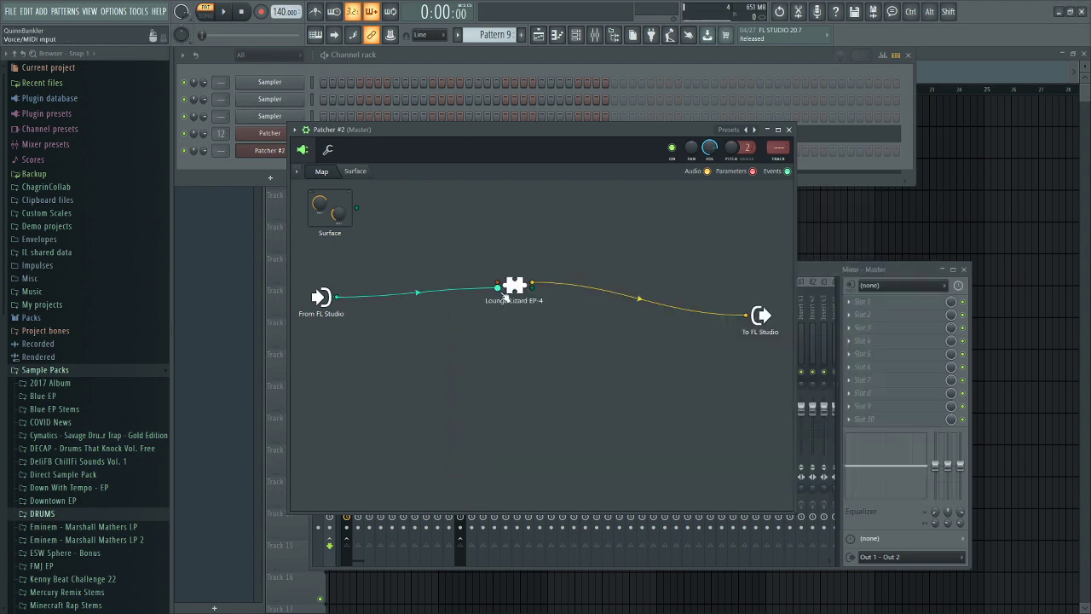
# Step: Duplicate the Lounge Lizard EP-4 module on the map and spread the two copies into upper and lower branches
pyautogui.moveTo(516, 288); pyautogui.dragTo(414, 280)
pyautogui.rightClick(415, 280)
pyautogui.click(439, 384)
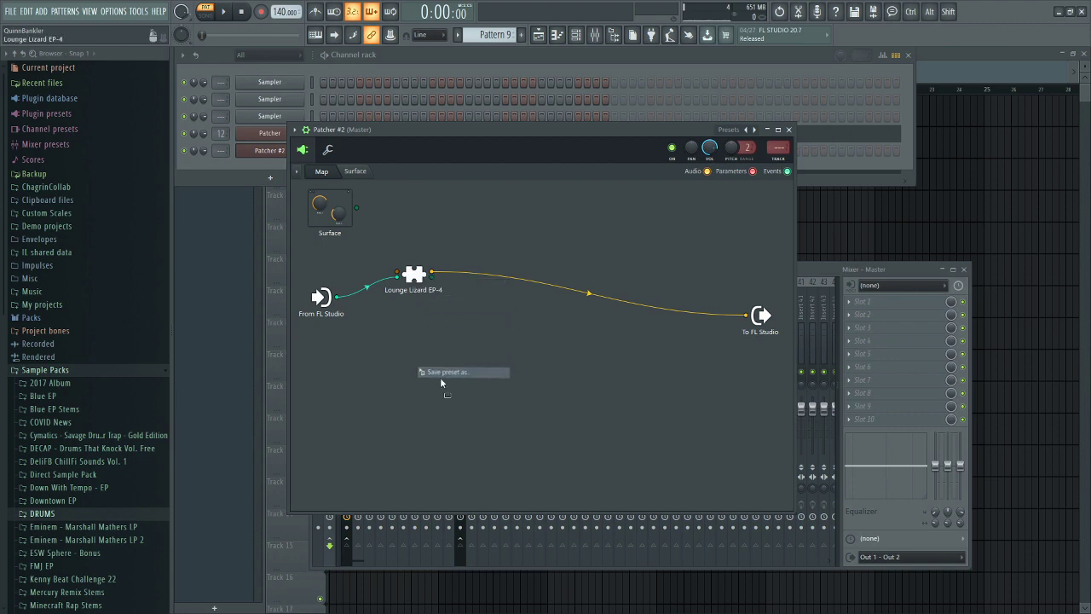
pyautogui.moveTo(440, 379); pyautogui.dragTo(440, 391)
pyautogui.moveTo(414, 275)
pyautogui.mouseDown()
pyautogui.moveTo(452, 267)
pyautogui.moveTo(472, 245)
pyautogui.mouseUp()
pyautogui.moveTo(443, 378)
pyautogui.mouseDown()
pyautogui.moveTo(504, 417)
pyautogui.moveTo(486, 415)
pyautogui.mouseUp()
pyautogui.moveTo(472, 245); pyautogui.dragTo(487, 239)
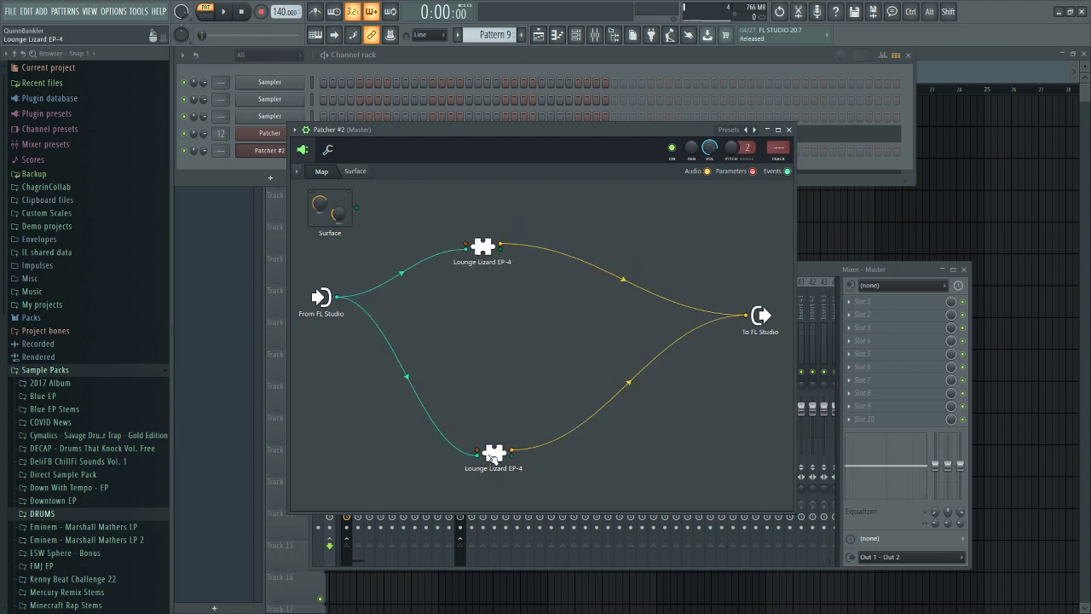
# Step: Delete the lower Lounge Lizard EP-4 copy from the map
pyautogui.rightClick(489, 455)
pyautogui.click(610, 250)
pyautogui.rightClick(496, 453)
pyautogui.click(523, 496)
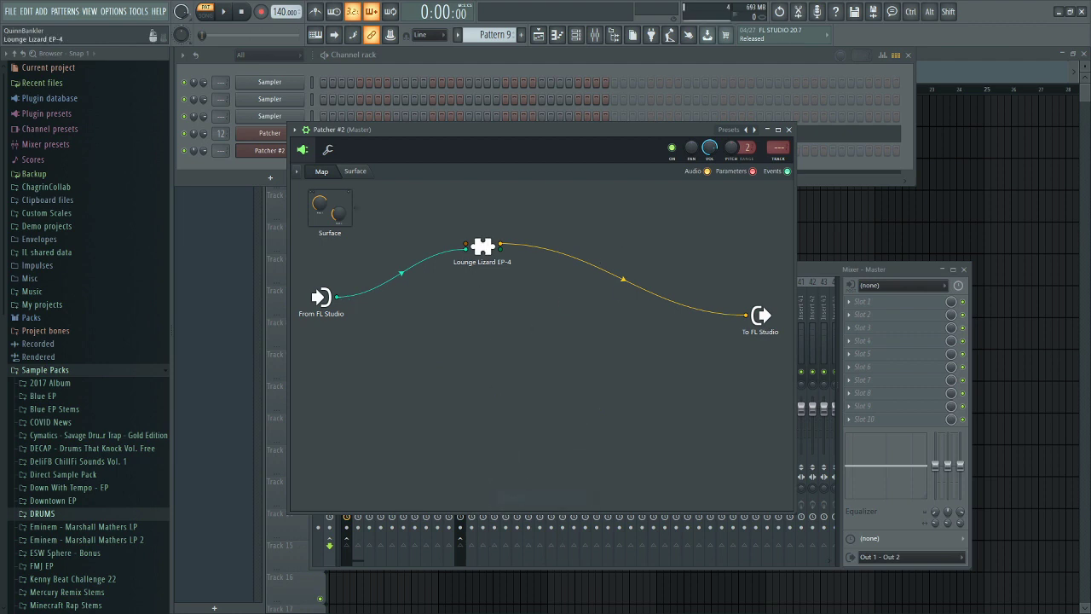
# Step: Add the Fruity Fast Dist distortion effect between Lounge Lizard EP-4 and To FL Studio
pyautogui.rightClick(606, 239)
pyautogui.moveTo(647, 252)
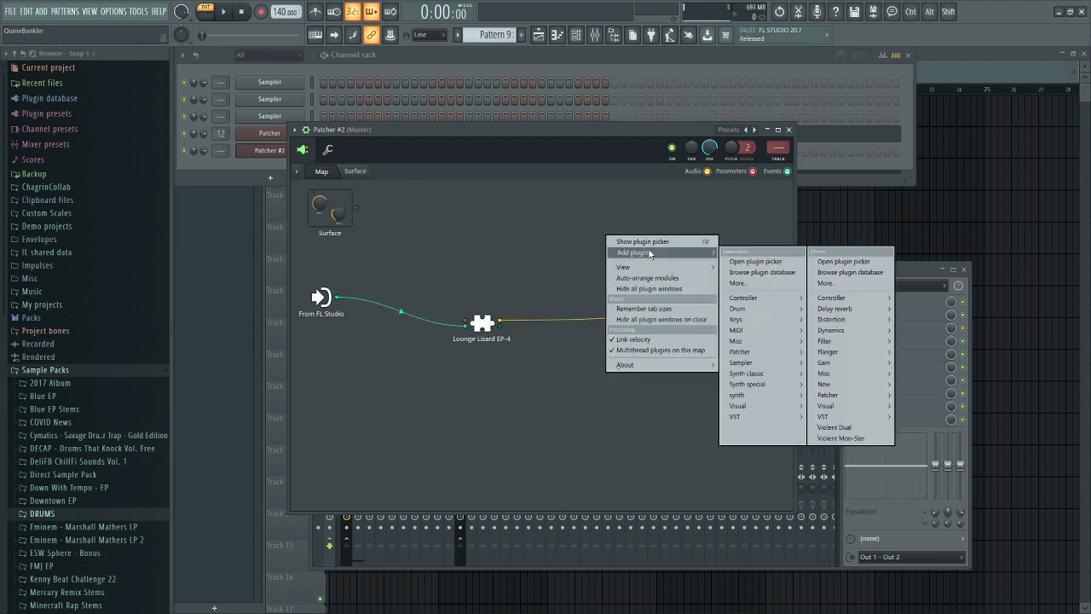
pyautogui.moveTo(844, 319)
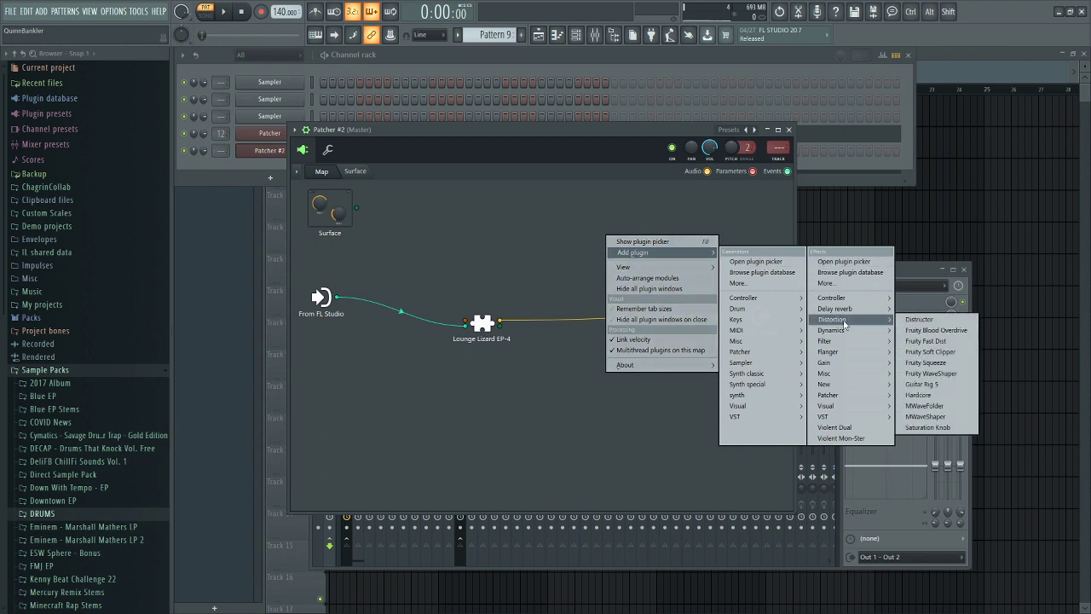
pyautogui.click(929, 342)
pyautogui.moveTo(537, 331); pyautogui.dragTo(615, 372)
pyautogui.moveTo(746, 316)
pyautogui.mouseDown()
pyautogui.moveTo(500, 382)
pyautogui.moveTo(554, 373)
pyautogui.moveTo(569, 330)
pyautogui.moveTo(745, 315)
pyautogui.mouseUp()
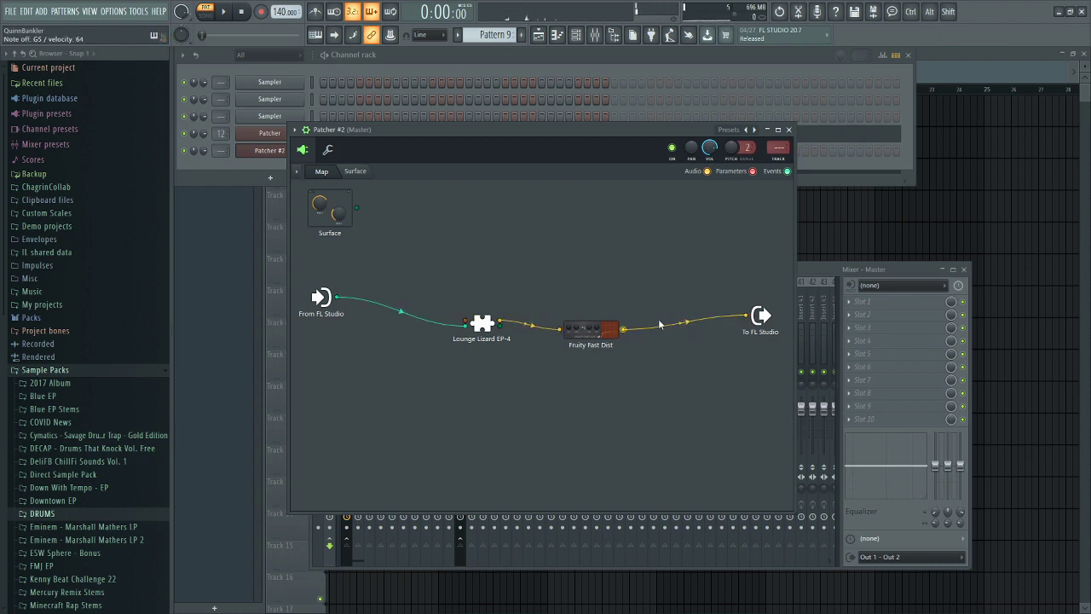
# Step: Duplicate Lounge Lizard EP-4 as two parallel branches, with Fruity Fast Dist on the upper one and the lower one feeding To FL Studio directly
pyautogui.moveTo(589, 329); pyautogui.dragTo(631, 314)
pyautogui.moveTo(482, 323)
pyautogui.mouseDown()
pyautogui.moveTo(477, 290)
pyautogui.moveTo(483, 433)
pyautogui.mouseUp()
pyautogui.rightClick(475, 292)
pyautogui.moveTo(477, 295); pyautogui.dragTo(477, 265)
pyautogui.moveTo(628, 317); pyautogui.dragTo(615, 270)
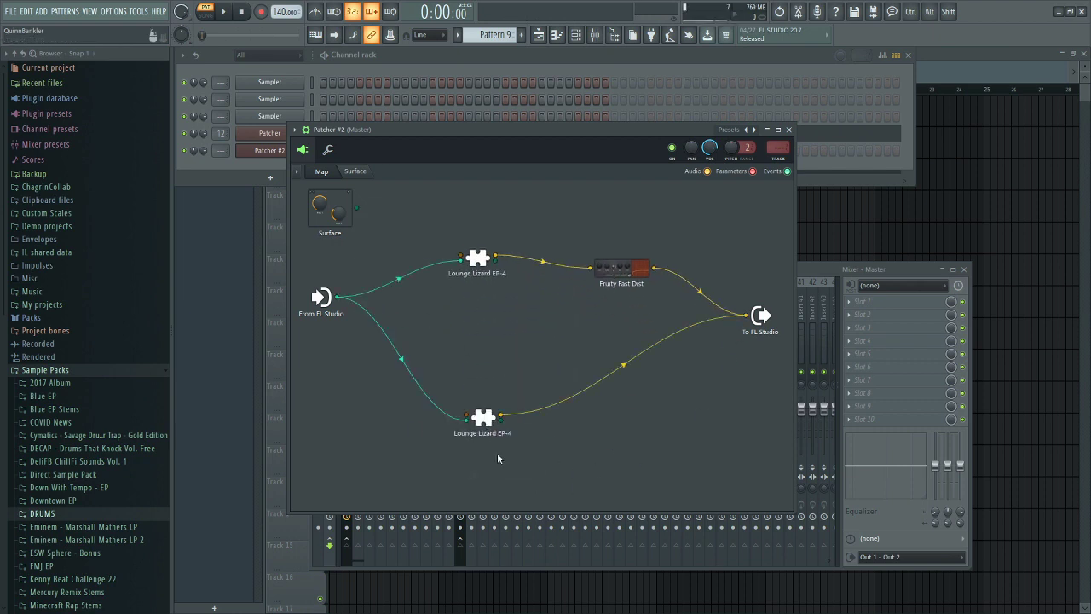
pyautogui.moveTo(633, 279); pyautogui.dragTo(609, 267)
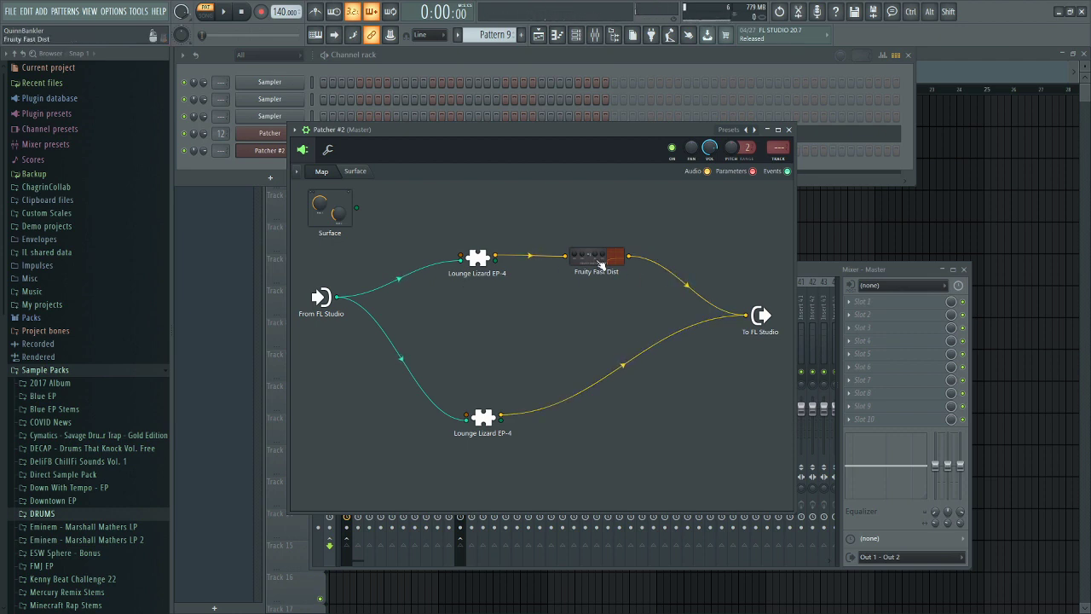
pyautogui.moveTo(490, 271); pyautogui.dragTo(490, 256)
pyautogui.moveTo(595, 256); pyautogui.dragTo(583, 239)
# Step: Add the Fruity Reeverb 2 effect after the lower Lounge Lizard EP-4 and keep both effects linked to To FL Studio
pyautogui.rightClick(576, 346)
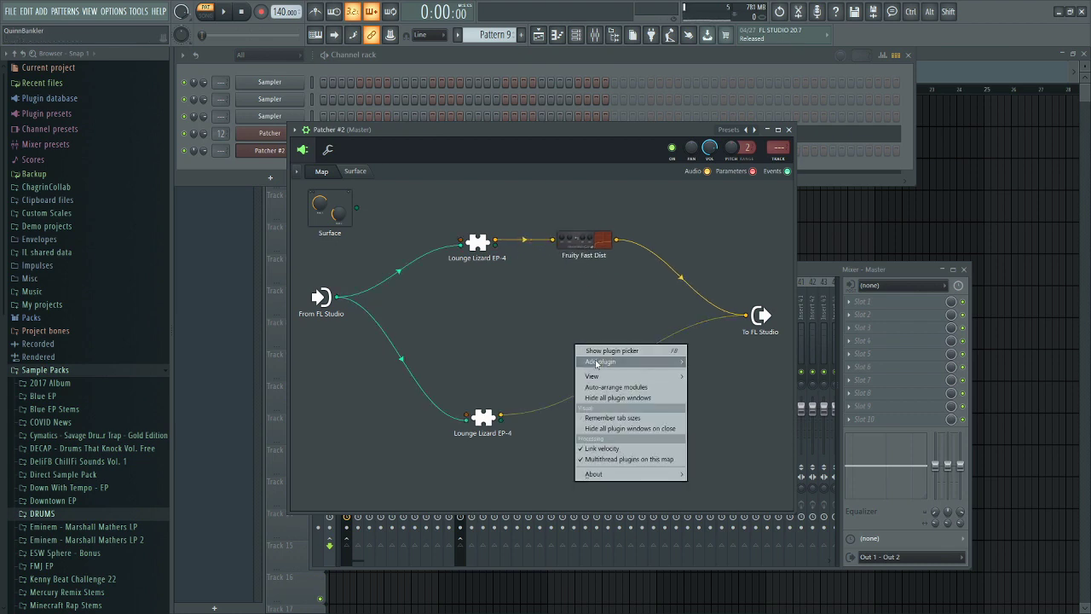
pyautogui.moveTo(599, 365)
pyautogui.moveTo(805, 416)
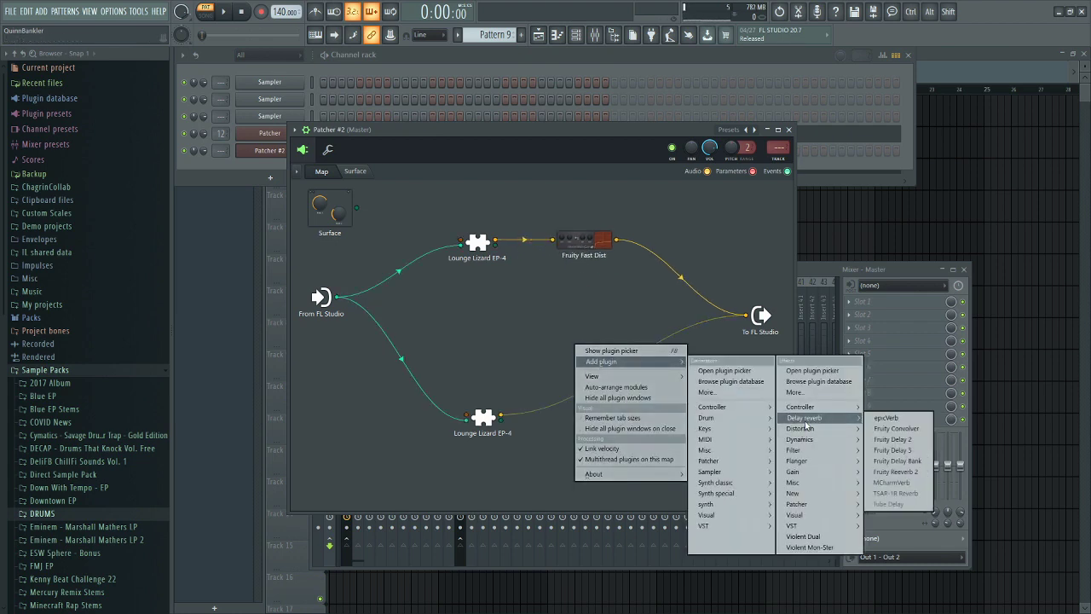
pyautogui.click(895, 473)
pyautogui.moveTo(745, 315)
pyautogui.mouseDown()
pyautogui.moveTo(469, 353)
pyautogui.moveTo(469, 330)
pyautogui.moveTo(615, 358)
pyautogui.moveTo(746, 315)
pyautogui.mouseUp()
pyautogui.moveTo(616, 239); pyautogui.dragTo(743, 316)
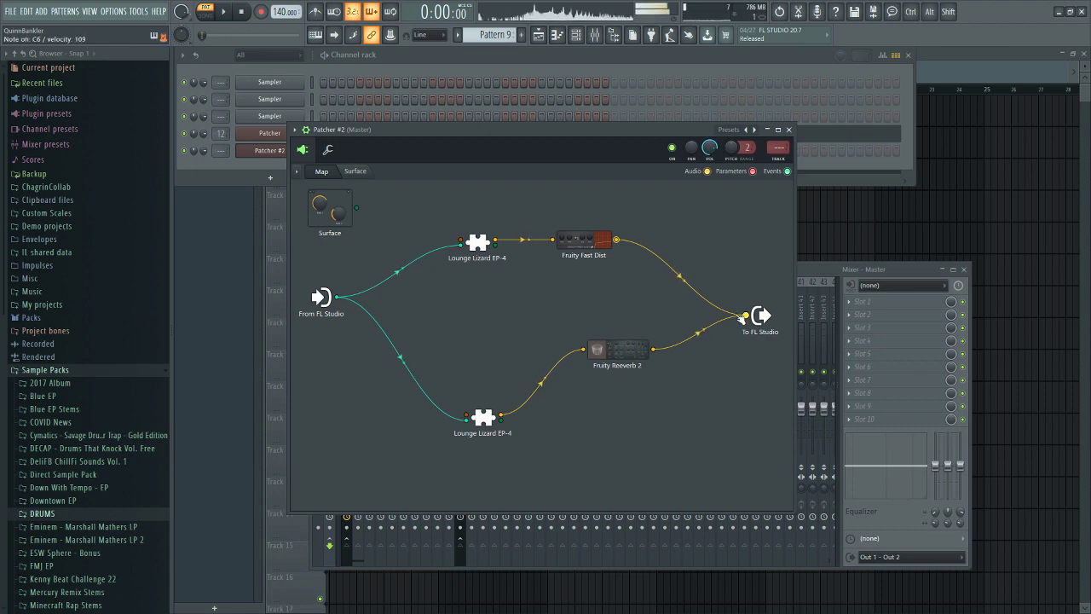
# Step: Space Fruity Fast Dist and Fruity Reeverb 2 apart in line with their branches and shift the upper Lounge Lizard EP-4 slightly toward its effect
pyautogui.moveTo(590, 245); pyautogui.dragTo(585, 227)
pyautogui.moveTo(618, 350); pyautogui.dragTo(628, 386)
pyautogui.moveTo(581, 221); pyautogui.dragTo(628, 241)
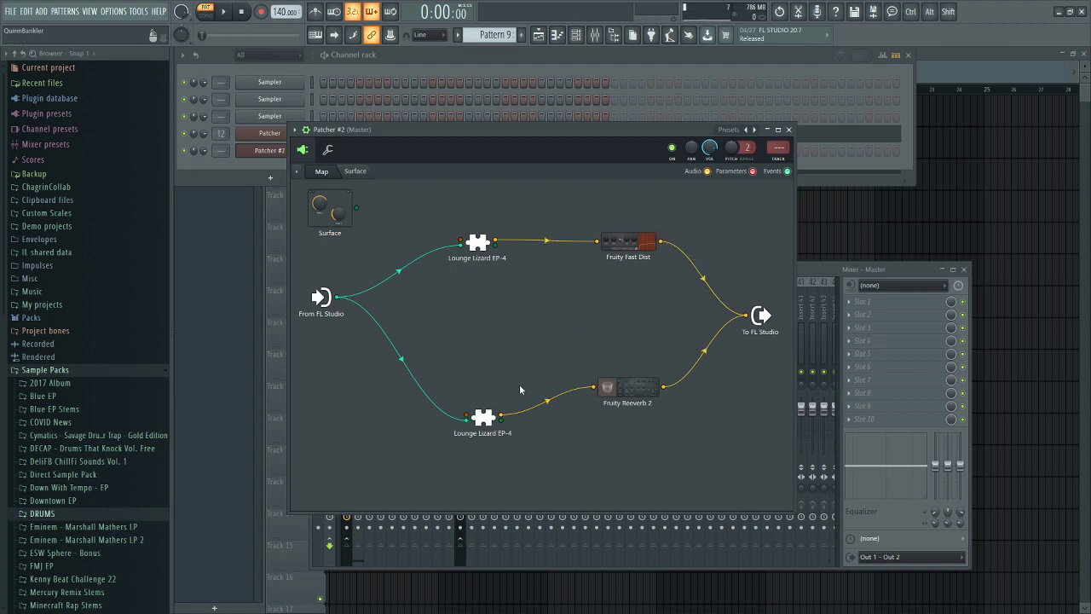
pyautogui.moveTo(475, 244); pyautogui.dragTo(493, 242)
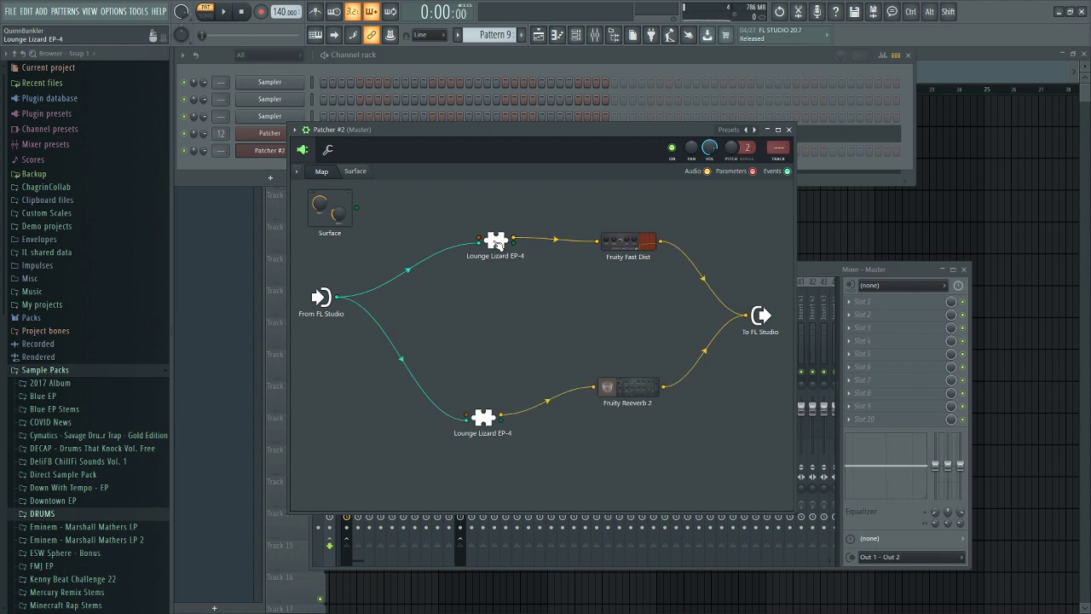
# Step: Expose a Reverb parameter as an input on the upper Lounge Lizard EP-4 module
pyautogui.doubleClick(497, 241)
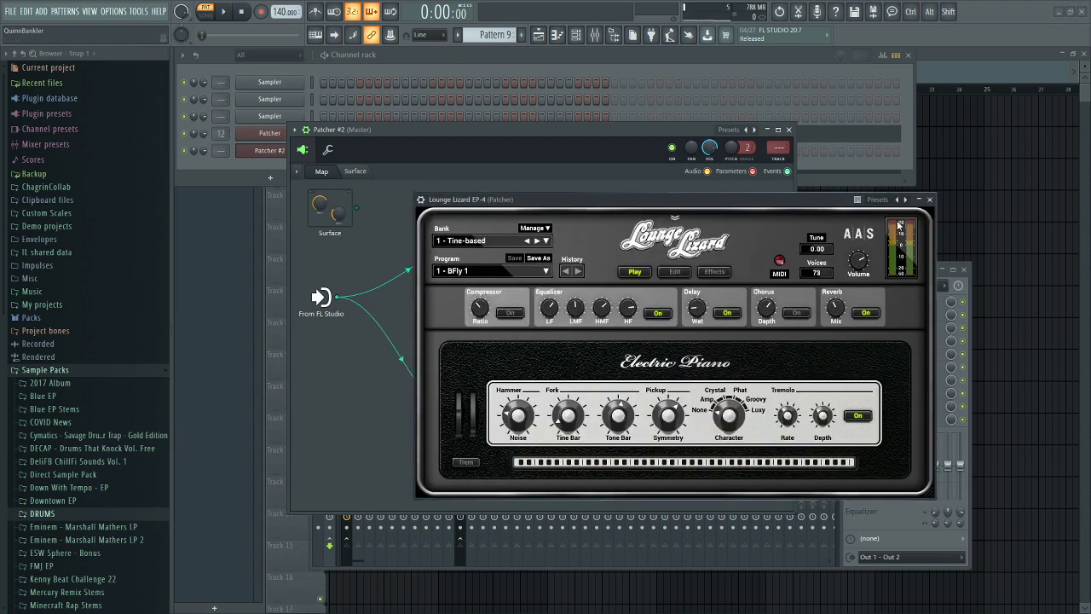
pyautogui.click(927, 201)
pyautogui.moveTo(497, 251); pyautogui.dragTo(487, 248)
pyautogui.rightClick(492, 248)
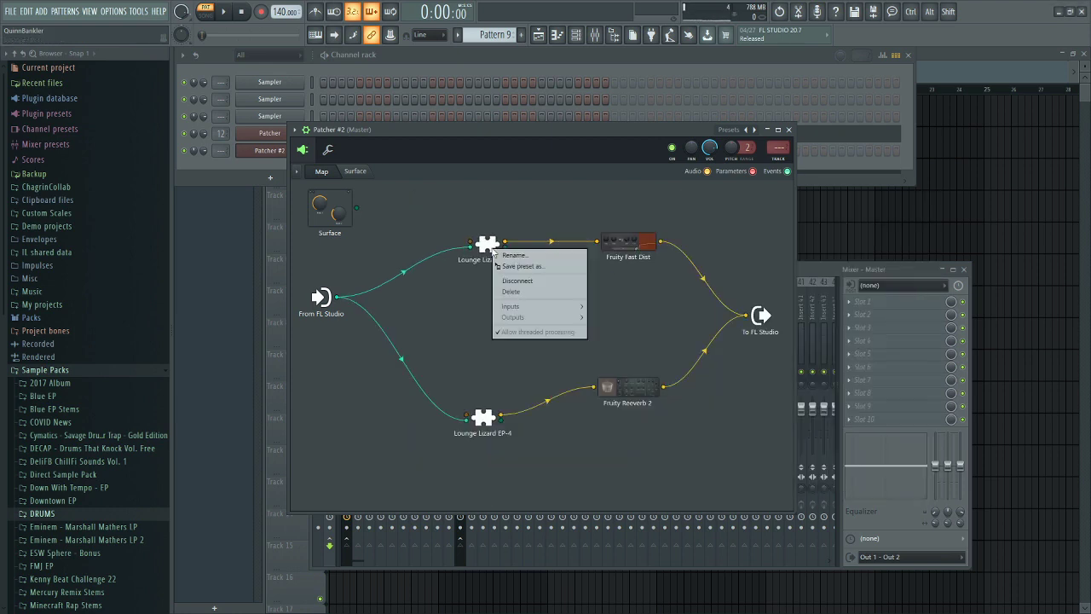
pyautogui.moveTo(550, 308)
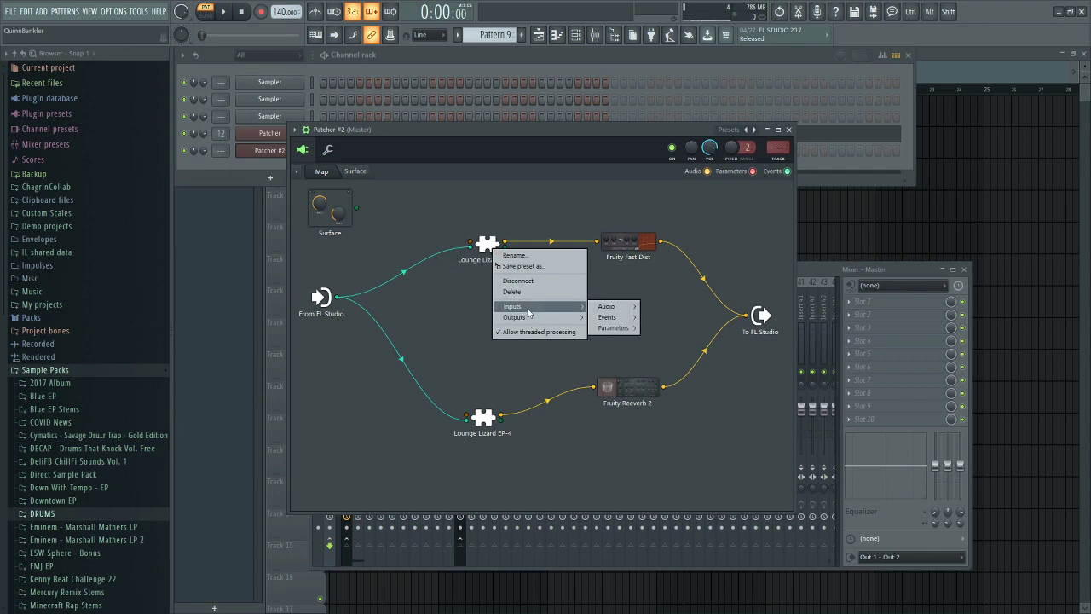
pyautogui.moveTo(618, 328)
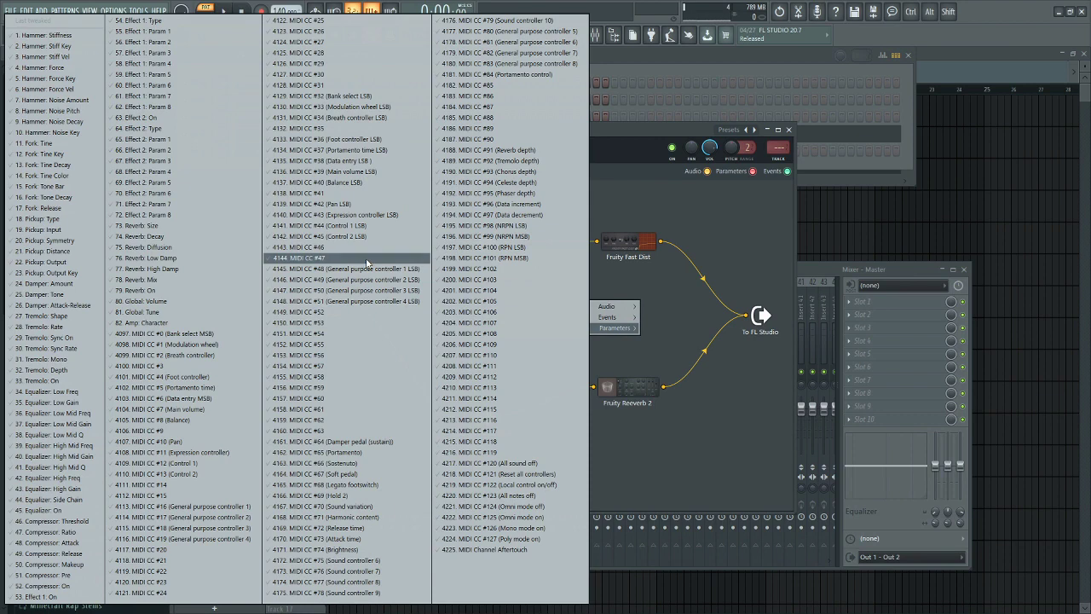
pyautogui.click(214, 245)
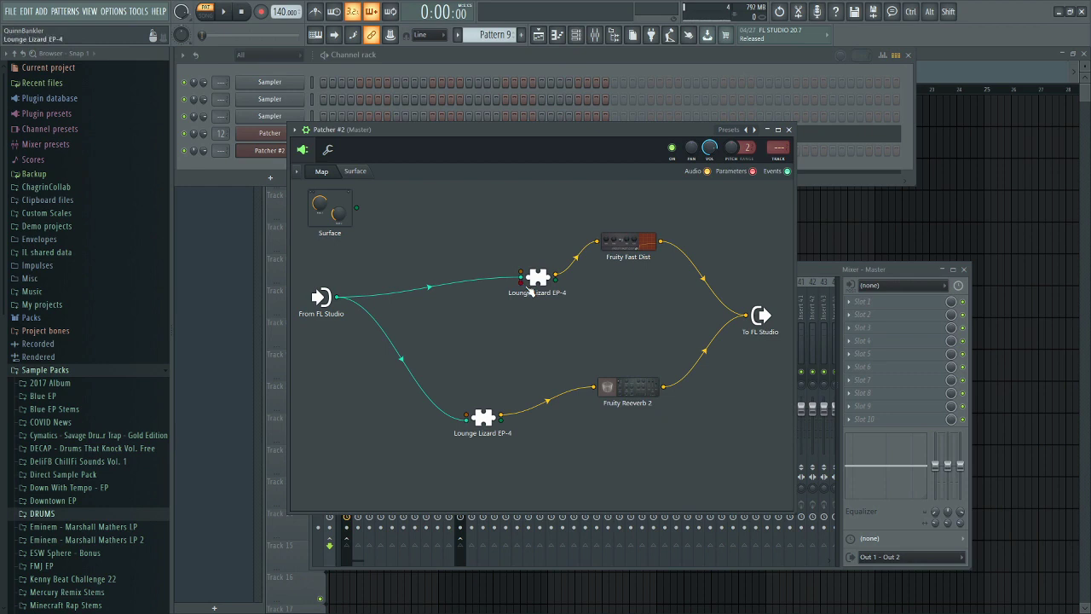
# Step: Examine the new parameter input on the upper Lounge Lizard EP-4, trying its link cable and reviewing its automation options
pyautogui.moveTo(531, 285); pyautogui.dragTo(470, 368)
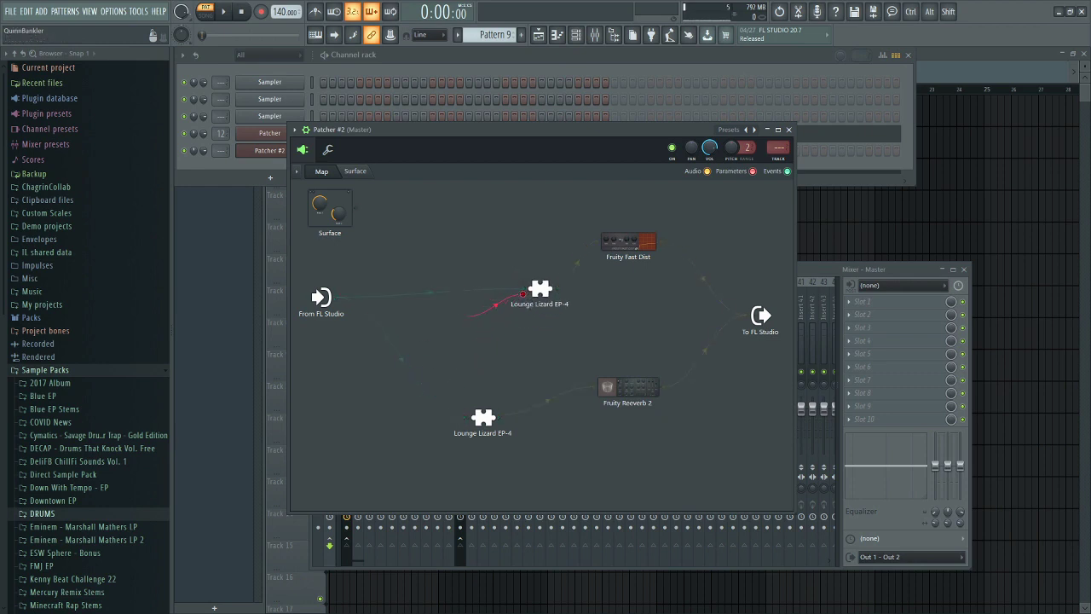
pyautogui.moveTo(468, 318); pyautogui.dragTo(460, 324)
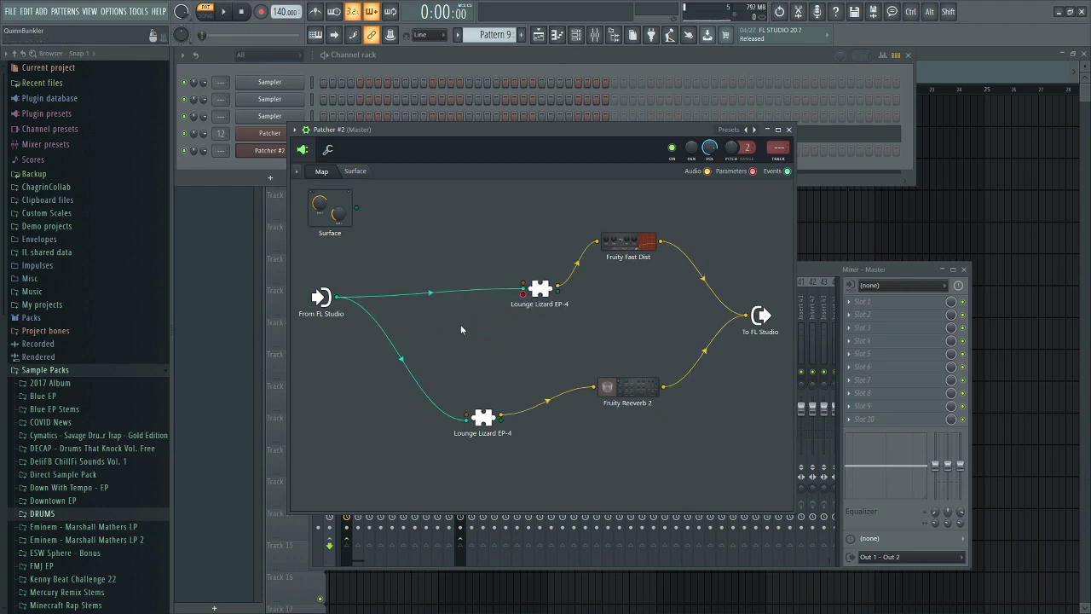
pyautogui.rightClick(526, 296)
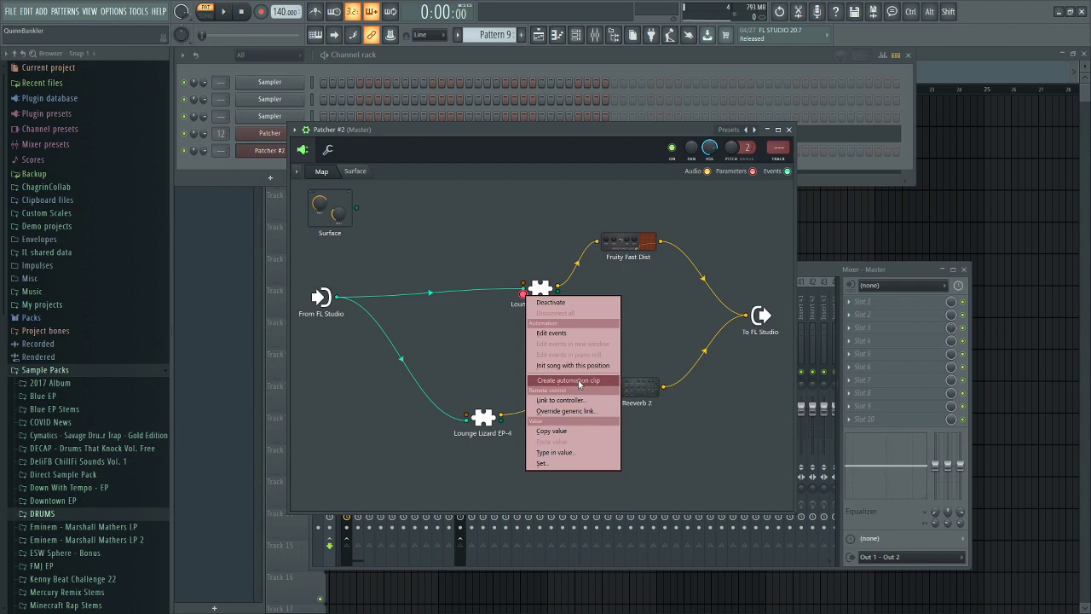
pyautogui.click(482, 368)
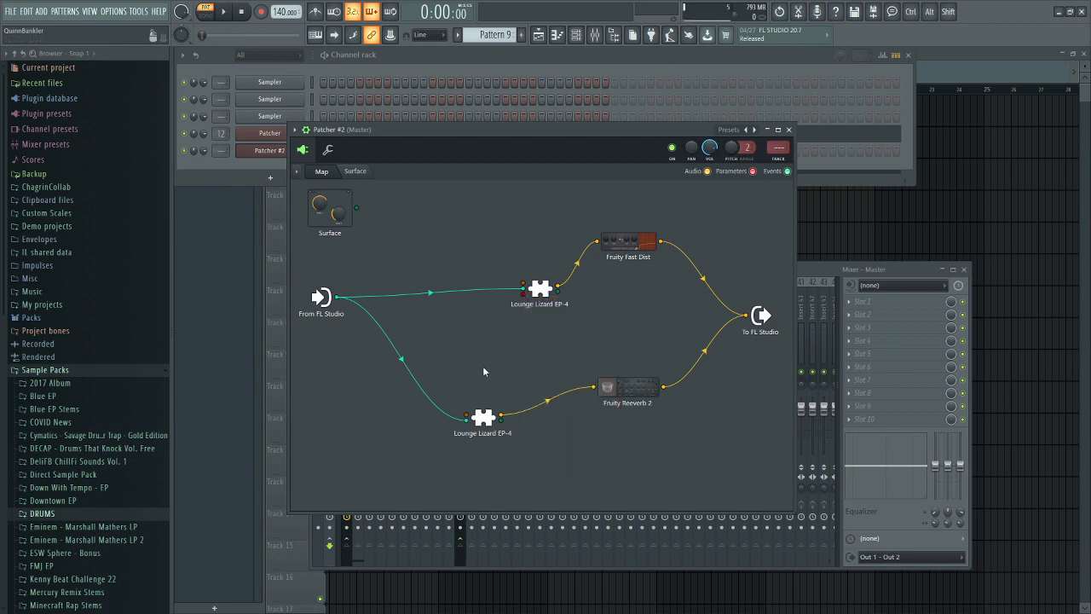
# Step: Add a default-style knob control to the Patcher's Surface
pyautogui.click(358, 173)
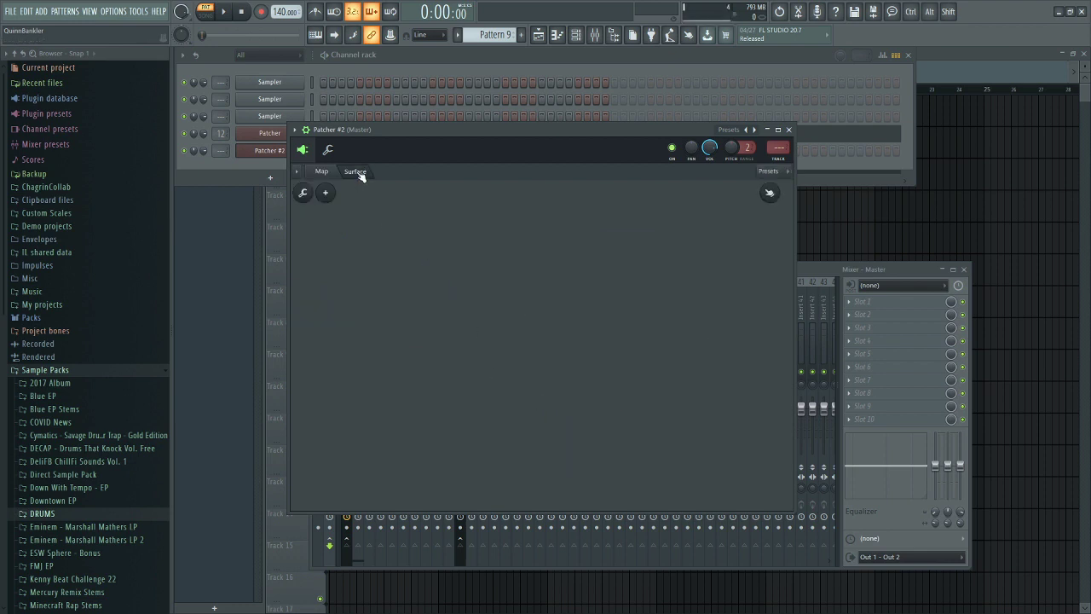
pyautogui.click(326, 194)
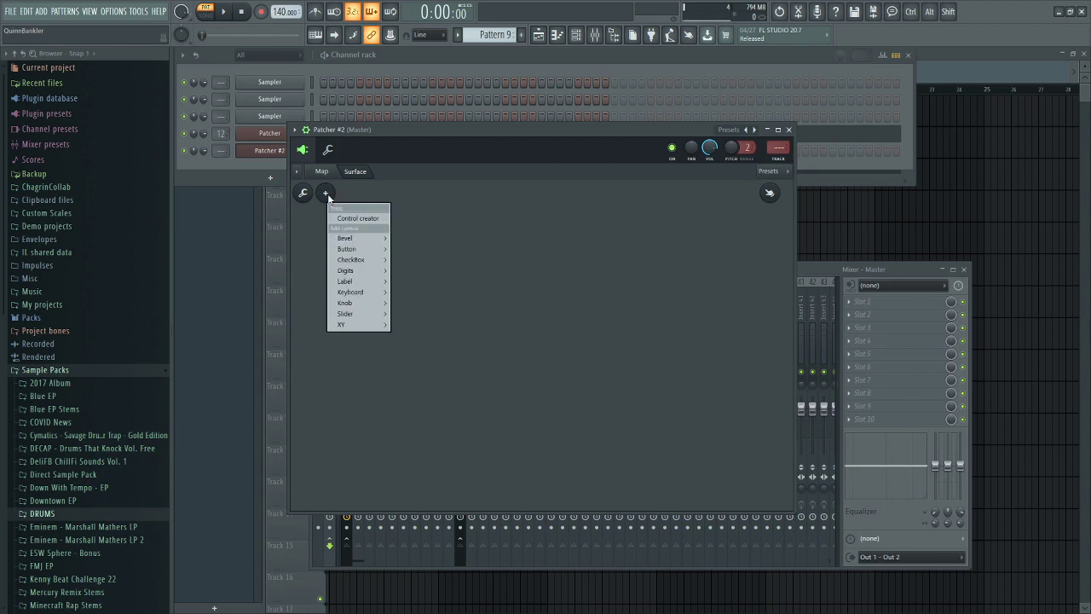
pyautogui.moveTo(362, 303)
pyautogui.click(413, 326)
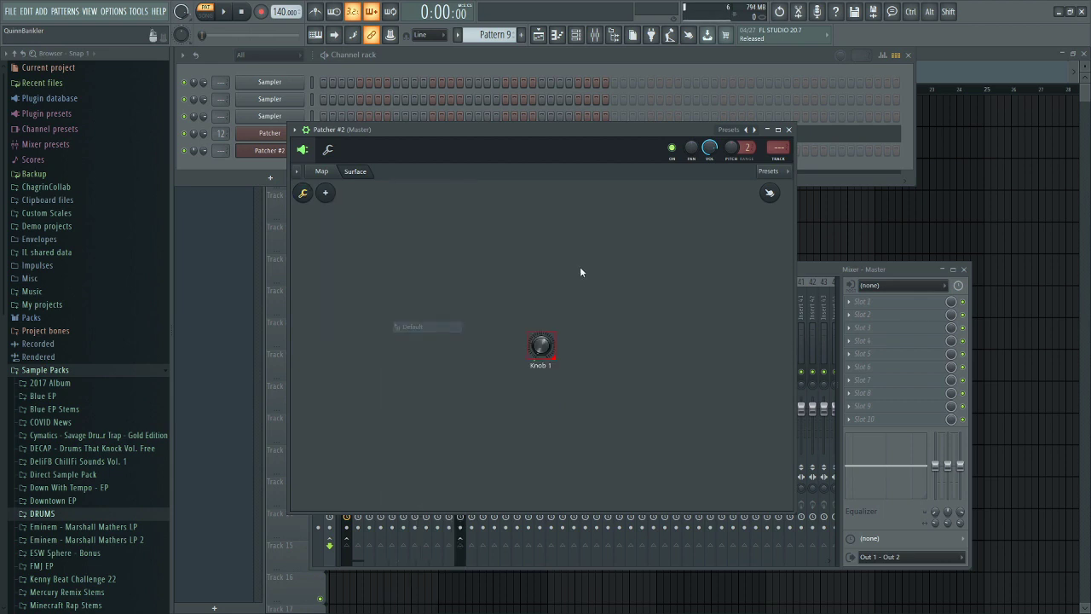
# Step: Enlarge the Surface knob to a large dial and rename it "macro 1"
pyautogui.moveTo(560, 365); pyautogui.dragTo(660, 384)
pyautogui.rightClick(600, 328)
pyautogui.click(629, 339)
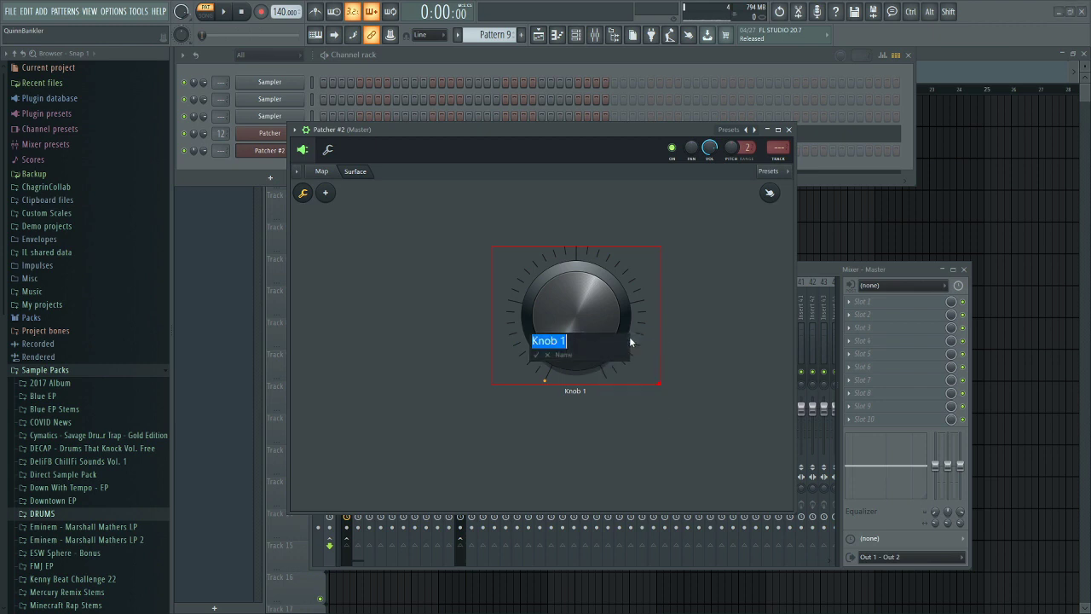
pyautogui.write('macro 1')
pyautogui.press('Return')
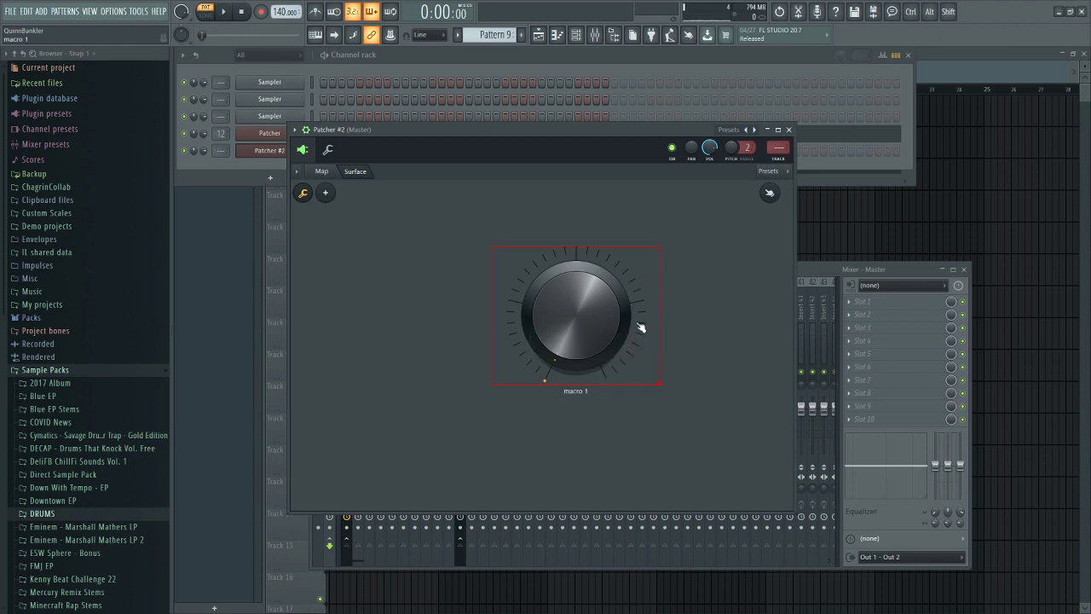
# Step: Link the Surface's macro 1 output to the upper Lounge Lizard EP-4's parameter input and try the knob with the plugin window alongside
pyautogui.click(337, 173)
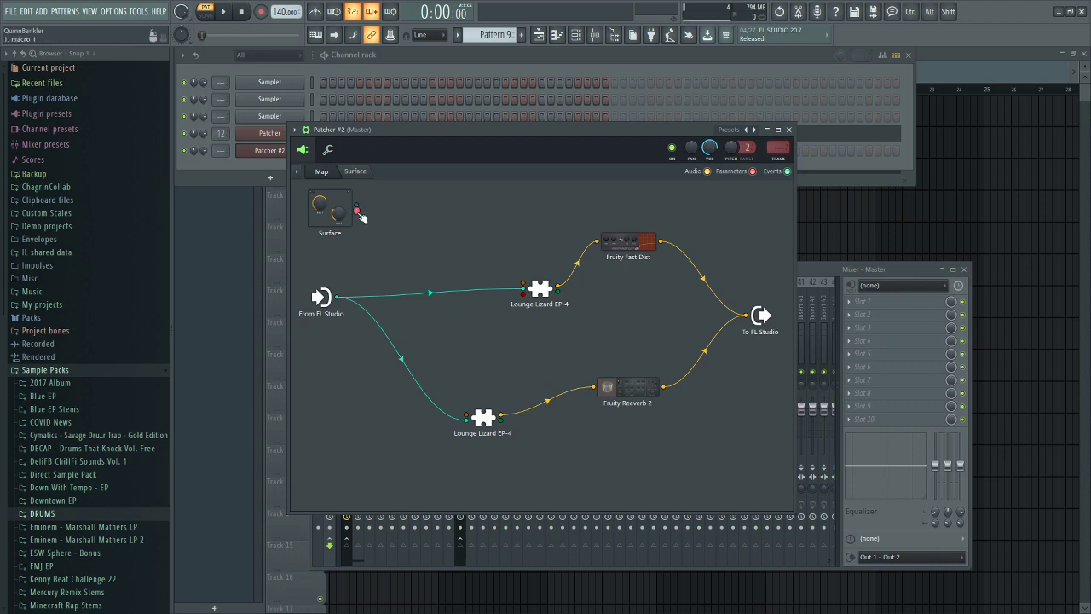
pyautogui.moveTo(357, 211); pyautogui.dragTo(524, 293)
pyautogui.doubleClick(539, 290)
pyautogui.click(355, 171)
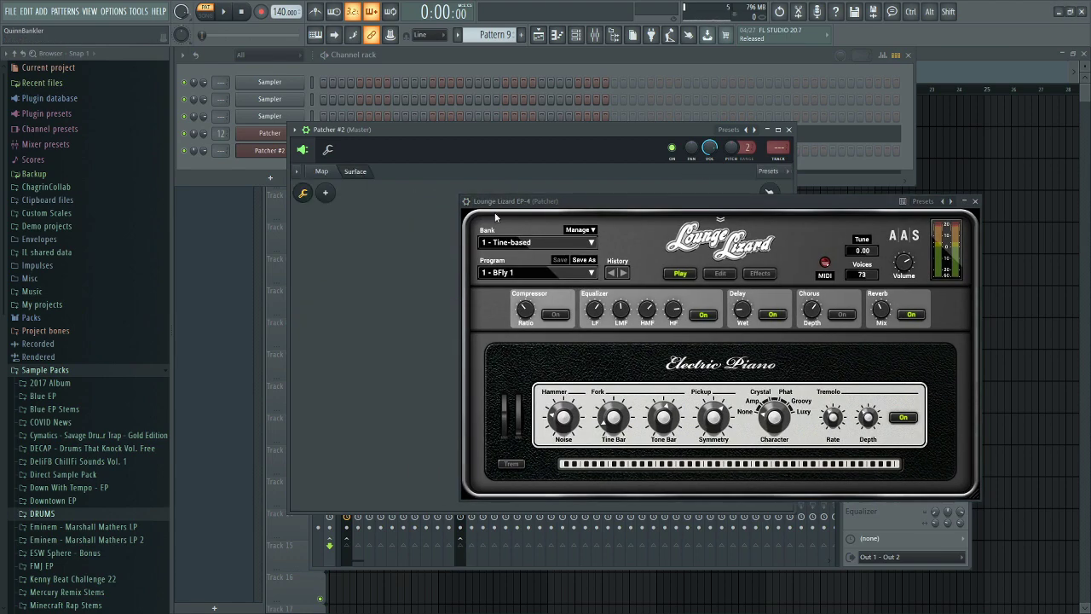
pyautogui.moveTo(511, 202); pyautogui.dragTo(620, 276)
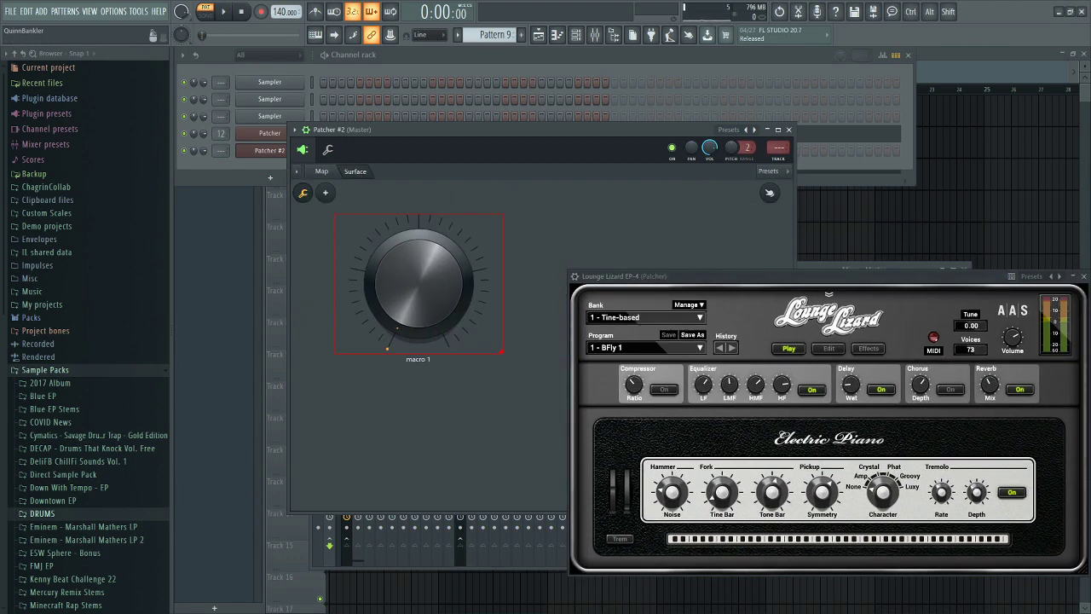
pyautogui.click(769, 192)
pyautogui.moveTo(452, 281)
pyautogui.mouseDown()
pyautogui.moveTo(452, 230)
pyautogui.moveTo(452, 281)
pyautogui.mouseUp()
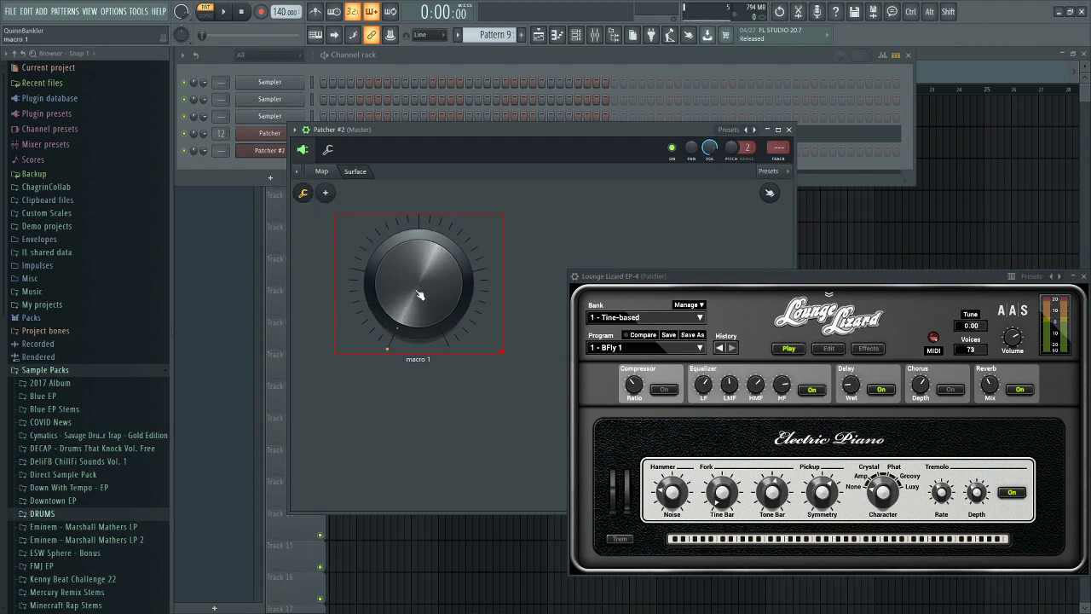
# Step: Replace the macro 1 knob on the Surface with an enlarged default-style slider
pyautogui.rightClick(418, 293)
pyautogui.click(460, 360)
pyautogui.click(329, 195)
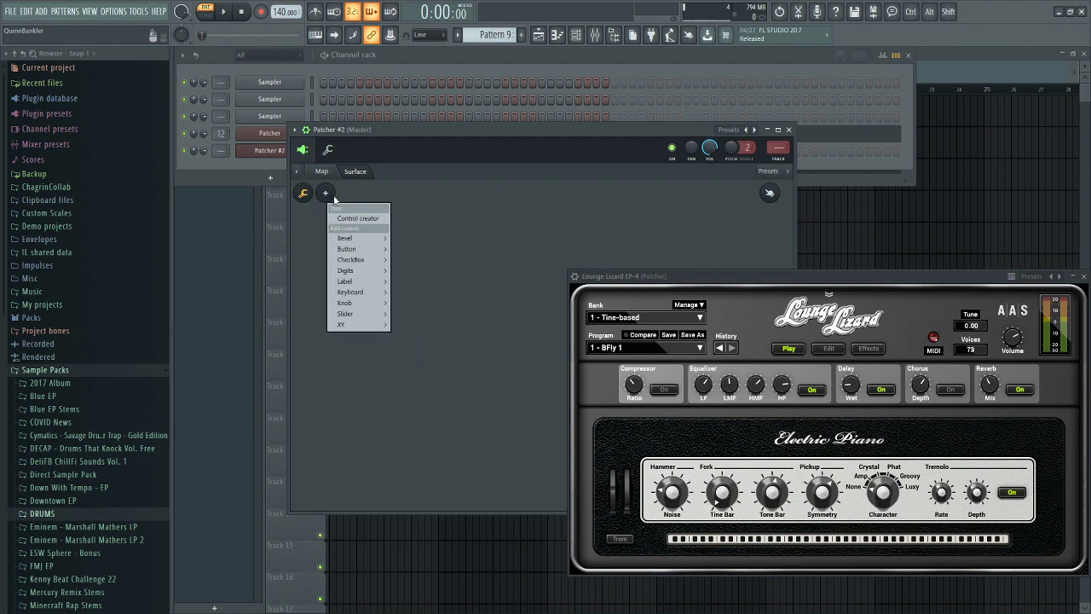
pyautogui.moveTo(369, 315)
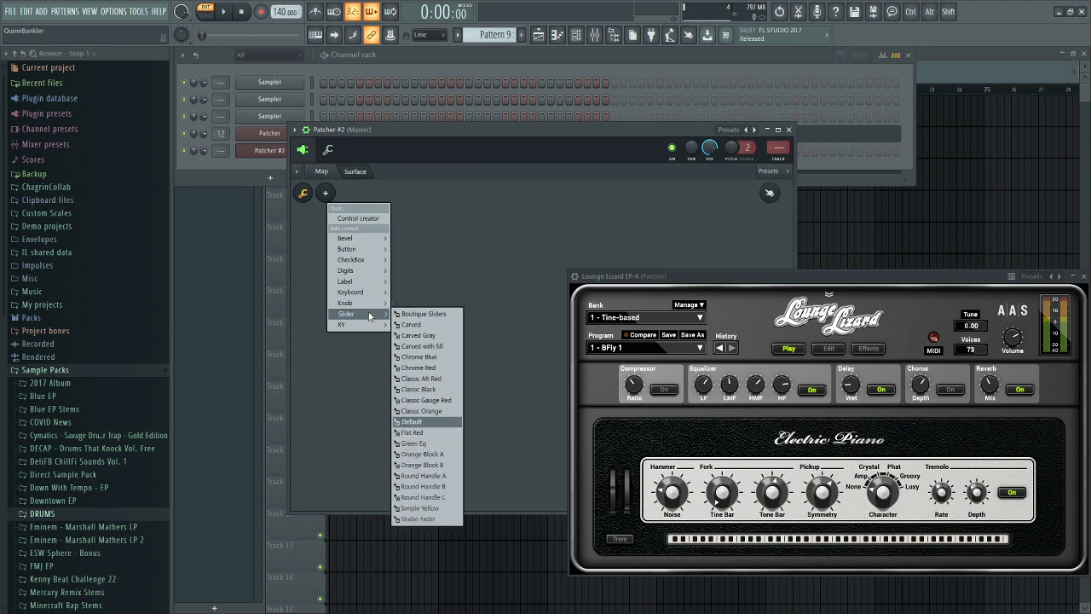
pyautogui.click(411, 421)
pyautogui.moveTo(550, 392); pyautogui.dragTo(436, 414)
# Step: Check the Surface module on the map, move the slider higher on the Surface and raise its fader with editing off
pyautogui.click(321, 172)
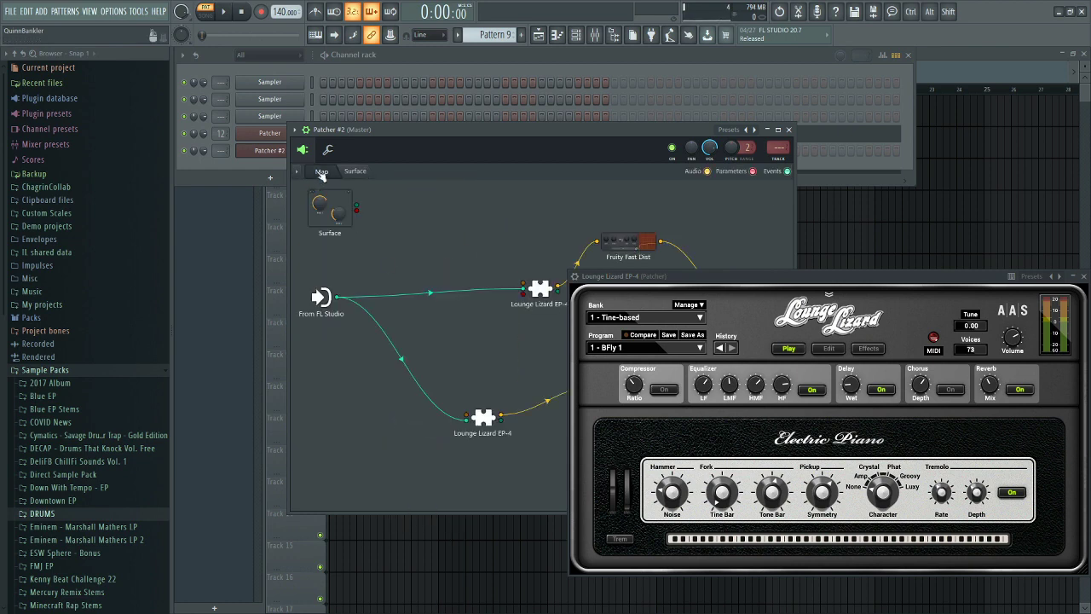
pyautogui.click(356, 171)
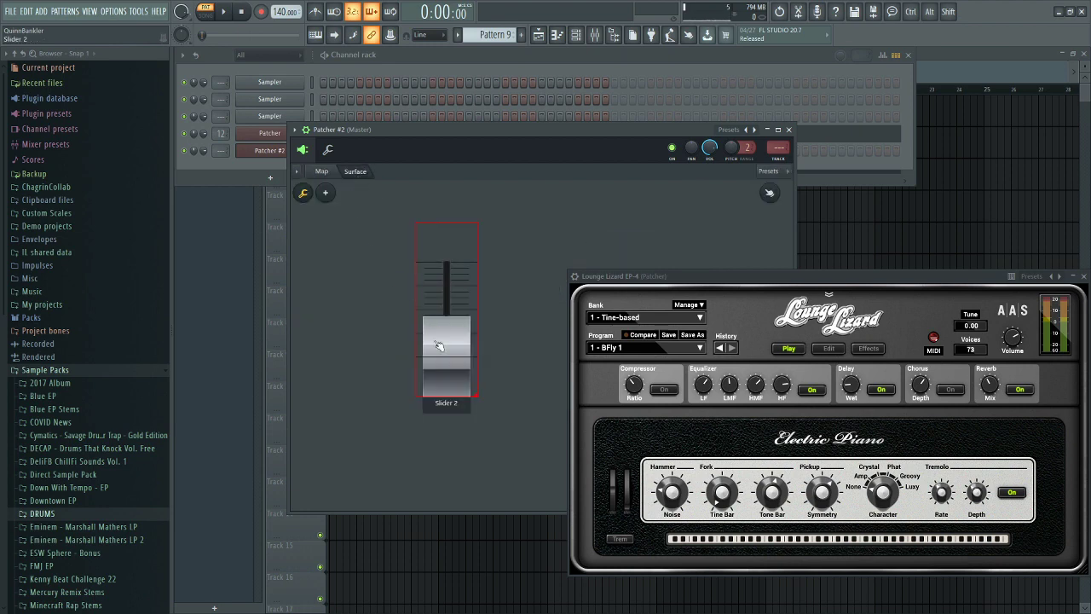
pyautogui.moveTo(447, 353); pyautogui.dragTo(464, 202)
pyautogui.click(769, 194)
pyautogui.click(772, 195)
# Step: Add a Transparent Green knob to the Surface and enlarge it just below the slider
pyautogui.click(325, 192)
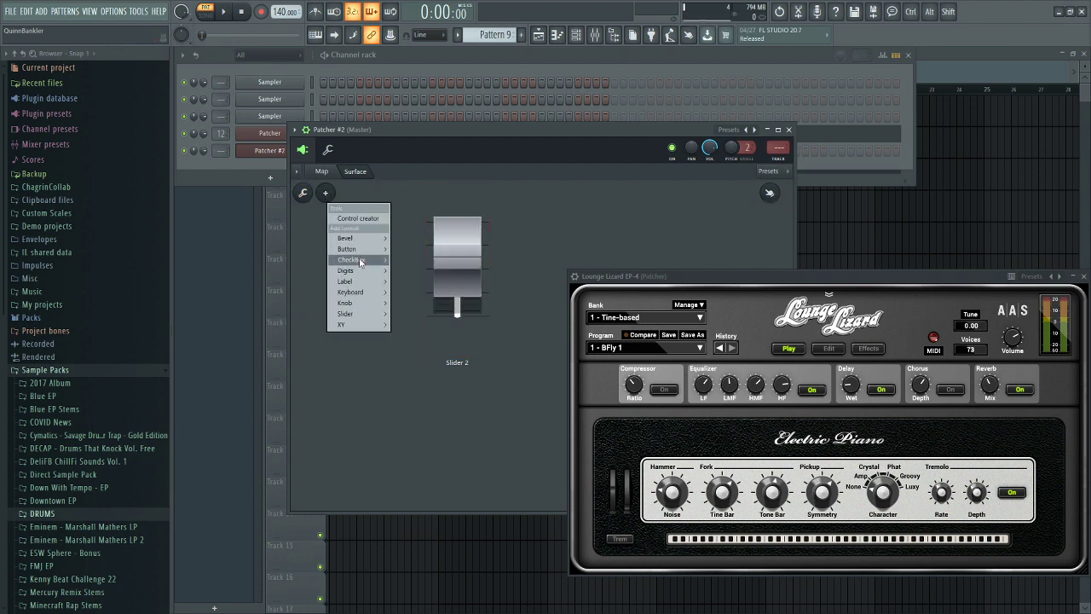
pyautogui.moveTo(361, 260)
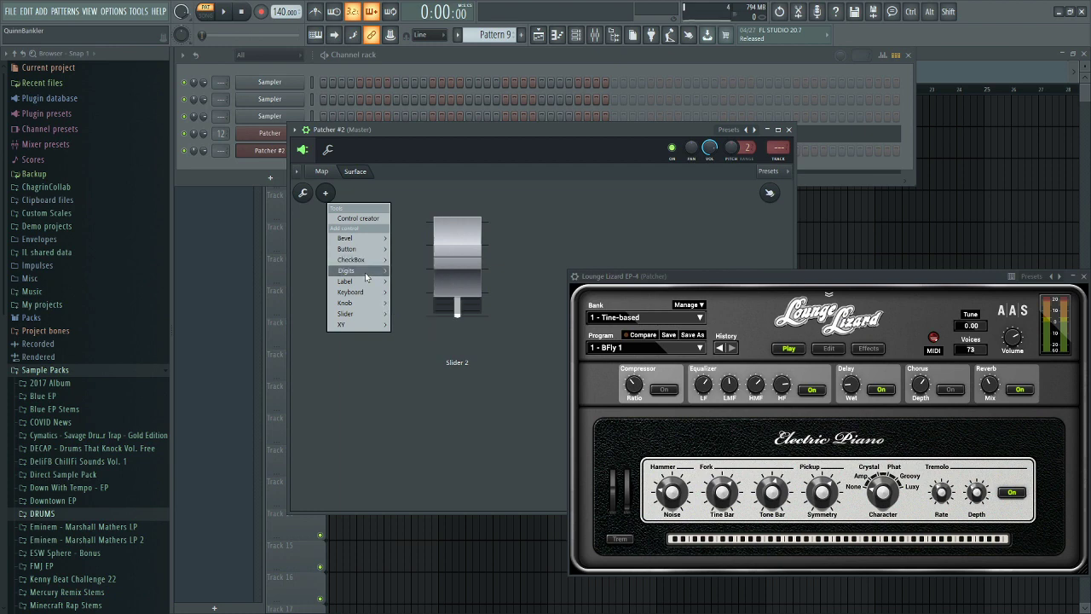
pyautogui.moveTo(362, 285)
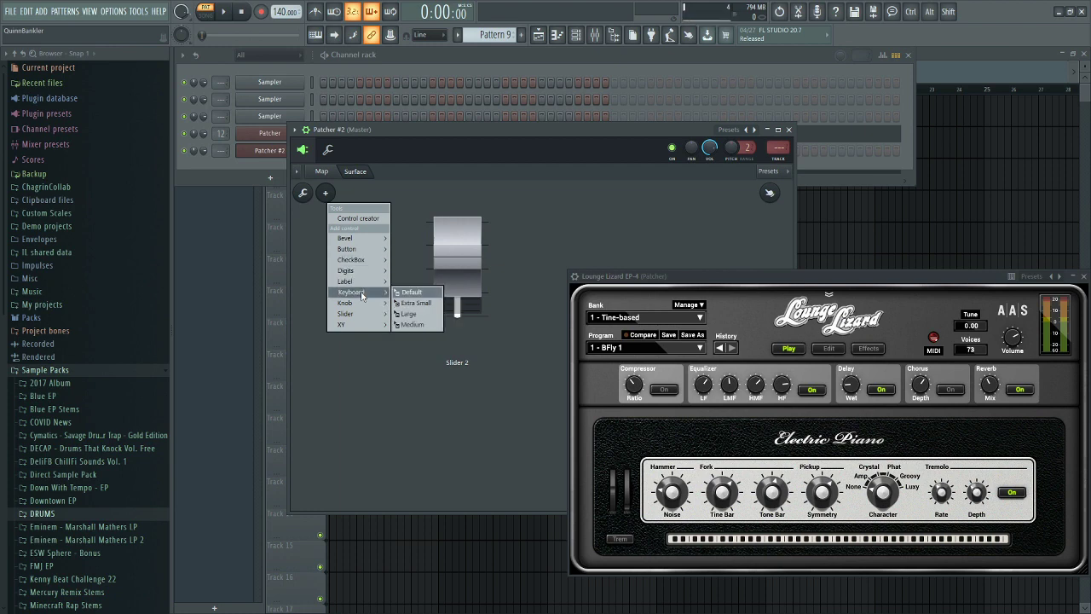
pyautogui.moveTo(361, 327)
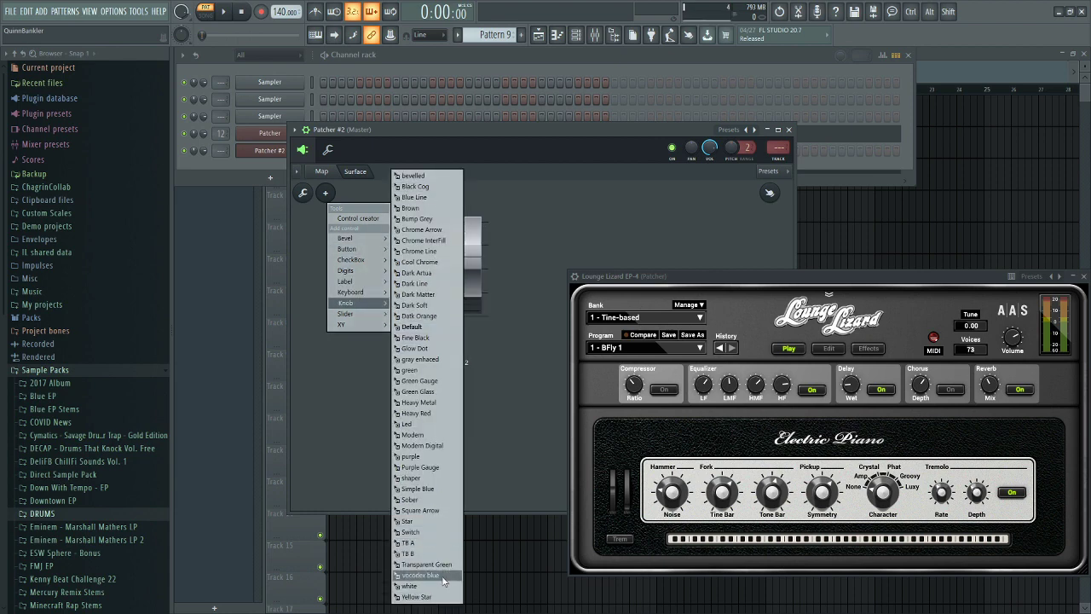
pyautogui.click(422, 564)
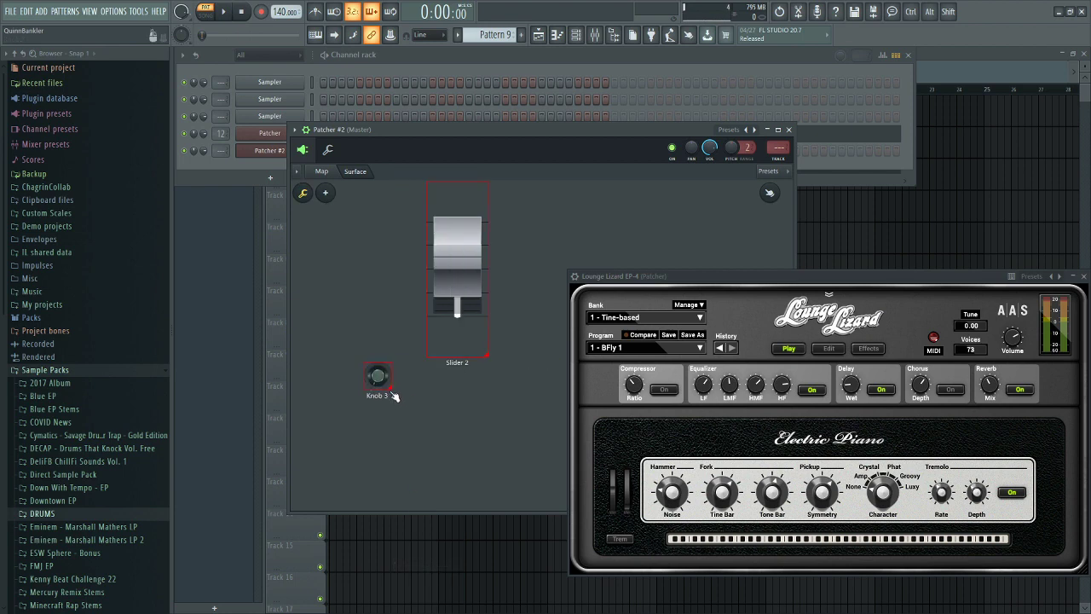
pyautogui.moveTo(394, 395); pyautogui.dragTo(531, 511)
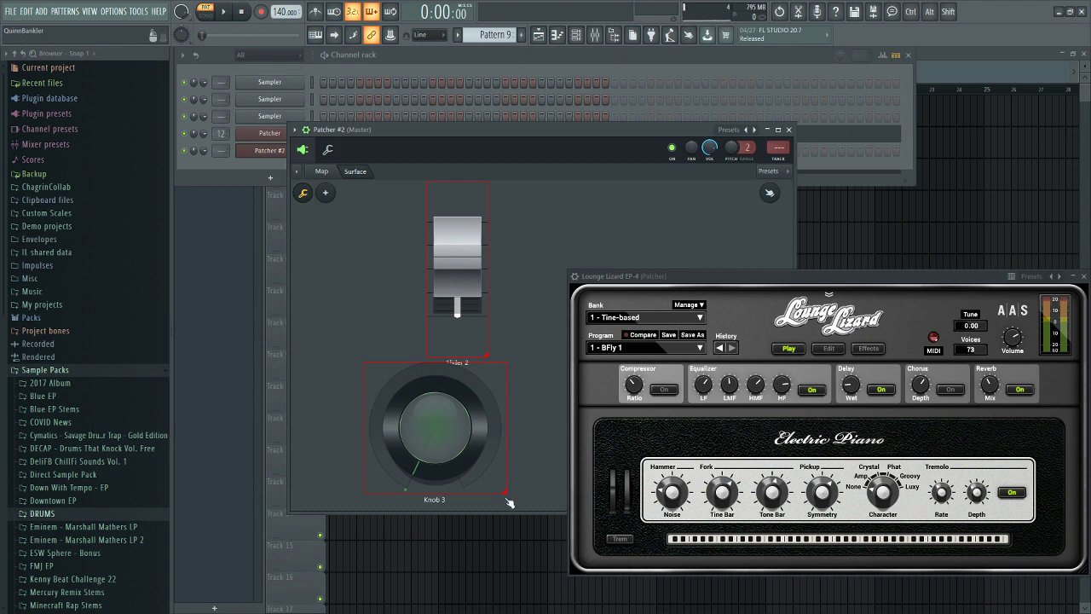
pyautogui.moveTo(507, 499); pyautogui.dragTo(482, 479)
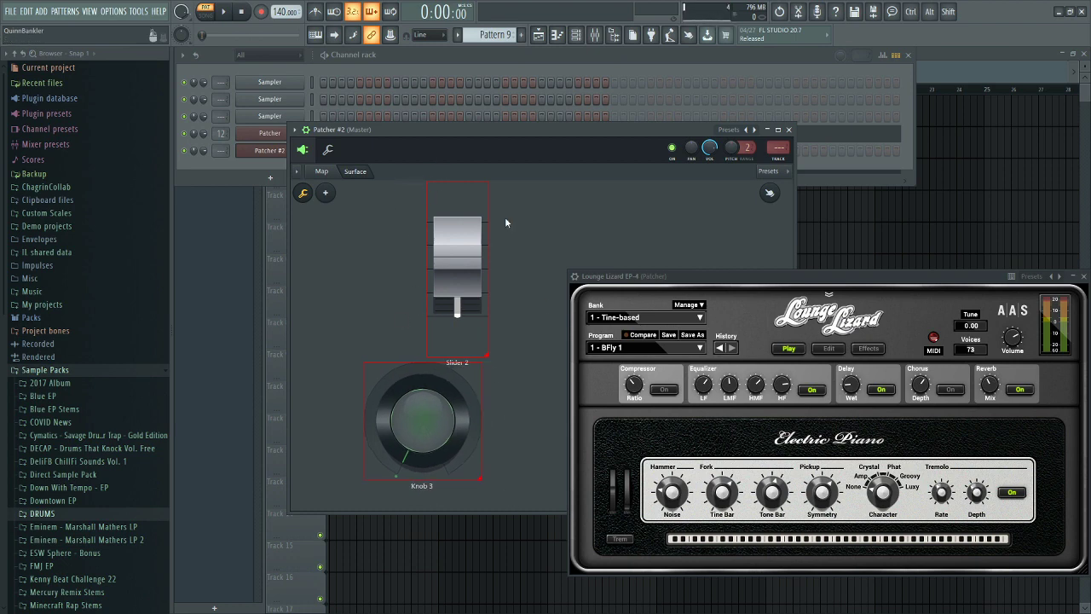
# Step: Link a Surface control to the upper Lounge Lizard EP-4's parameter input and move that module up in line with Fruity Fast Dist
pyautogui.click(322, 172)
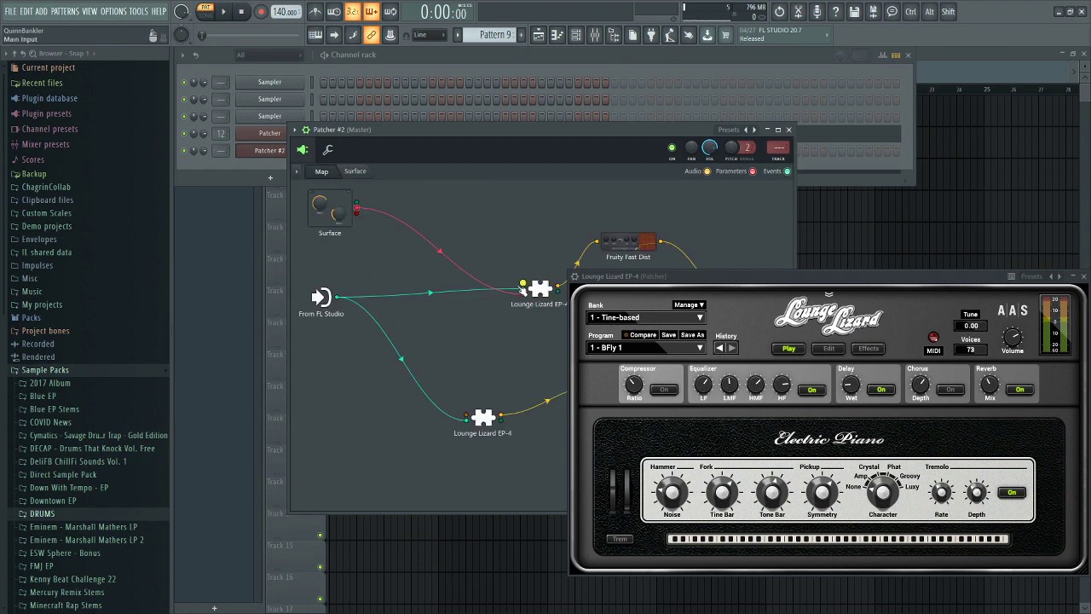
pyautogui.click(1027, 312)
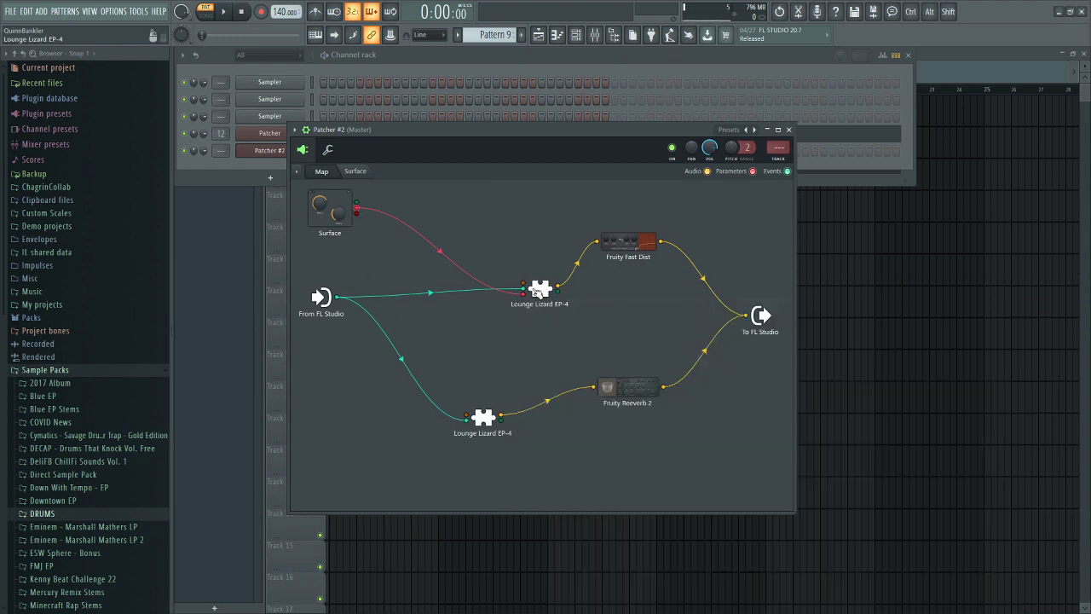
pyautogui.moveTo(535, 291); pyautogui.dragTo(505, 244)
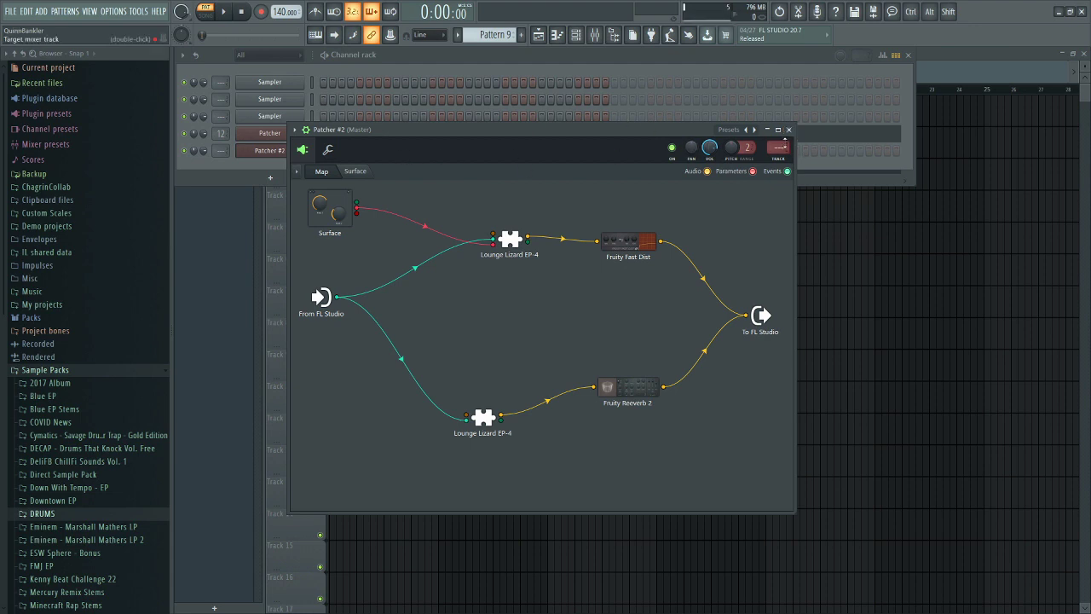
# Step: Close Patcher #2, delete its channel from the Channel rack and bring back the mixer
pyautogui.click(788, 129)
pyautogui.rightClick(269, 150)
pyautogui.click(324, 259)
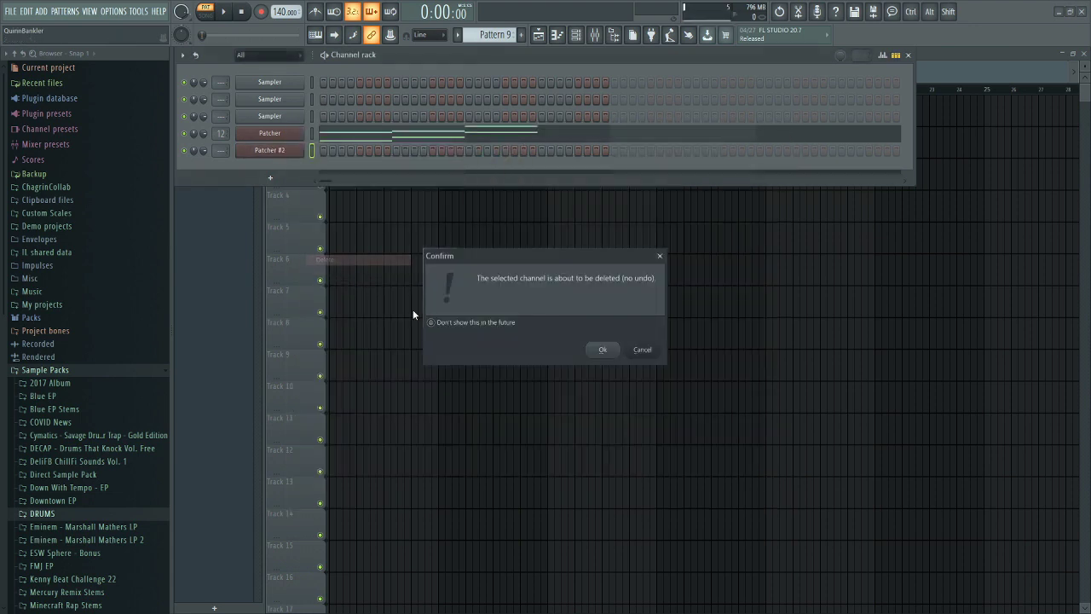
pyautogui.click(593, 349)
pyautogui.click(595, 36)
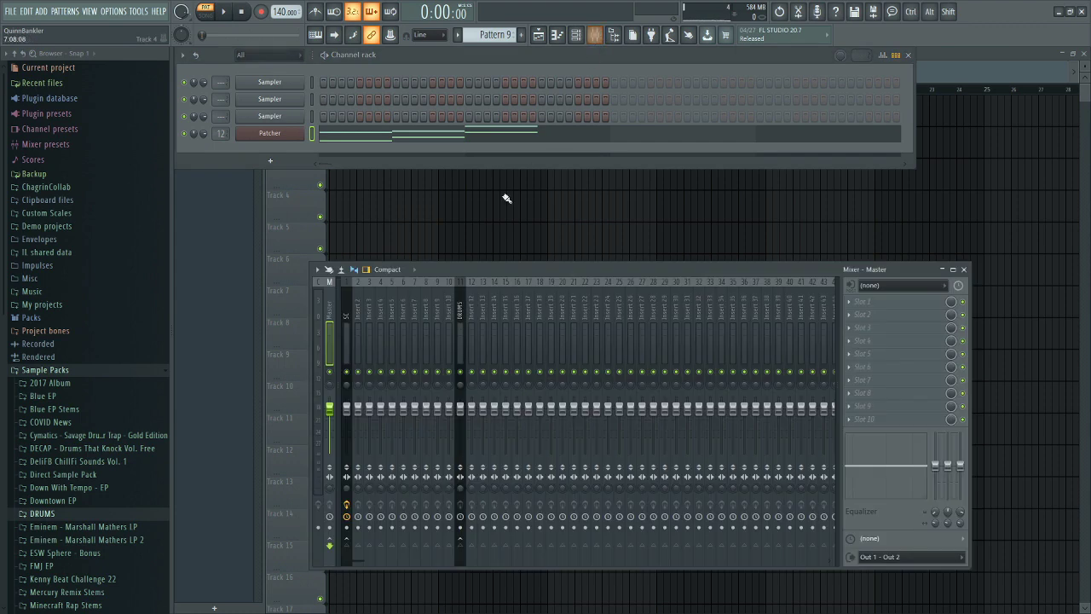
# Step: Open the remaining Patcher channel and space both Lounge Lizard EP-4 modules and the VFX Color Mapper farther apart on its map
pyautogui.click(269, 133)
pyautogui.moveTo(541, 153); pyautogui.dragTo(592, 149)
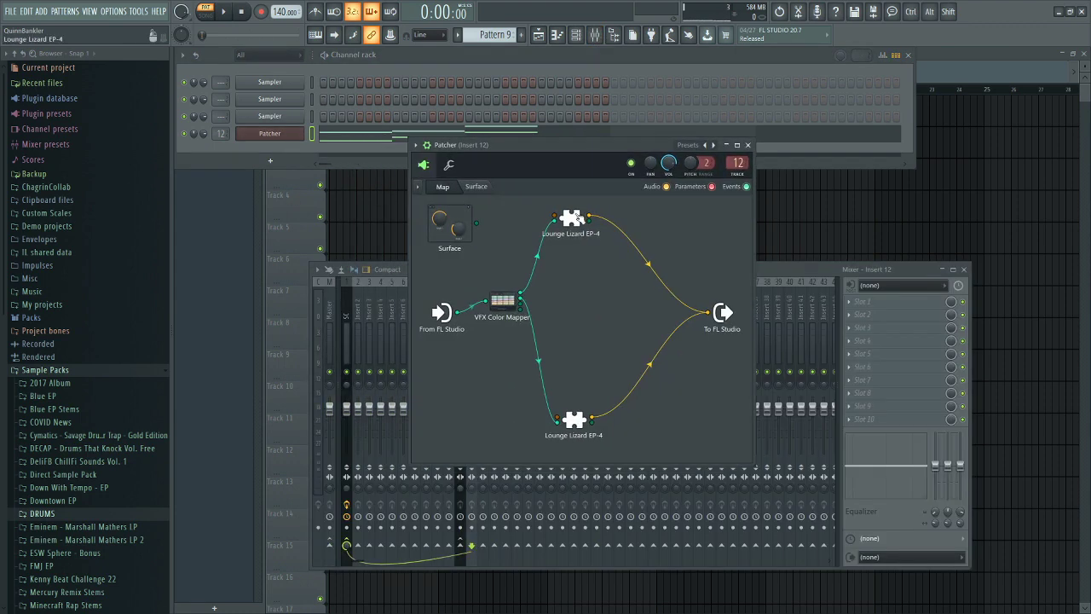
pyautogui.moveTo(572, 218); pyautogui.dragTo(621, 218)
pyautogui.moveTo(574, 420); pyautogui.dragTo(643, 424)
pyautogui.moveTo(512, 312); pyautogui.dragTo(527, 323)
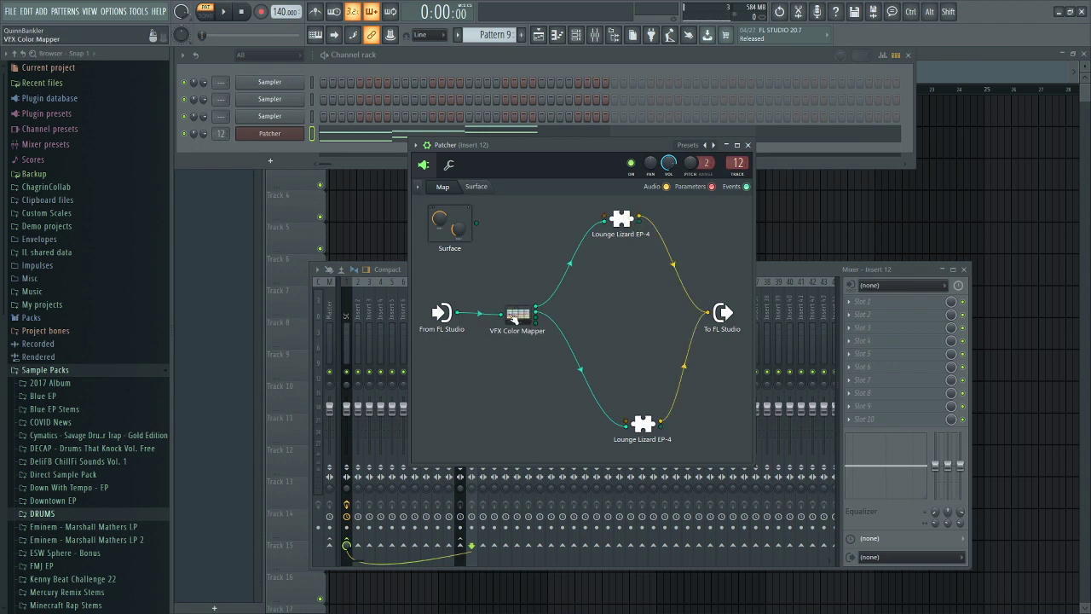
# Step: Examine the VFX Color Mapper's voice output assignments and its outputs feeding the two Lounge Lizard EP-4 modules
pyautogui.rightClick(507, 247)
pyautogui.moveTo(563, 263)
pyautogui.click(741, 373)
pyautogui.moveTo(619, 263); pyautogui.dragTo(576, 249)
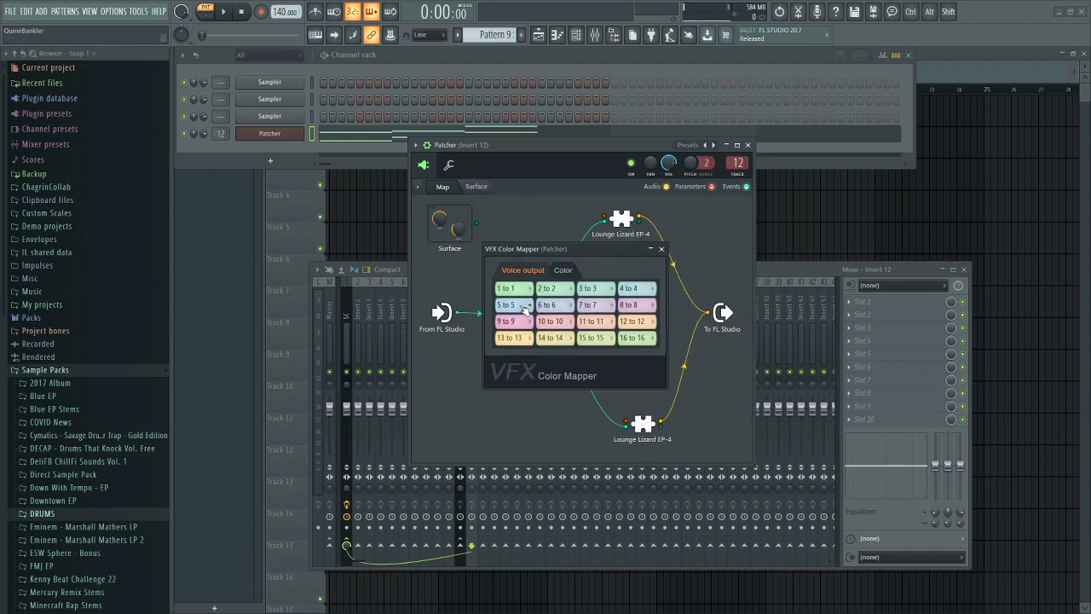
pyautogui.click(661, 249)
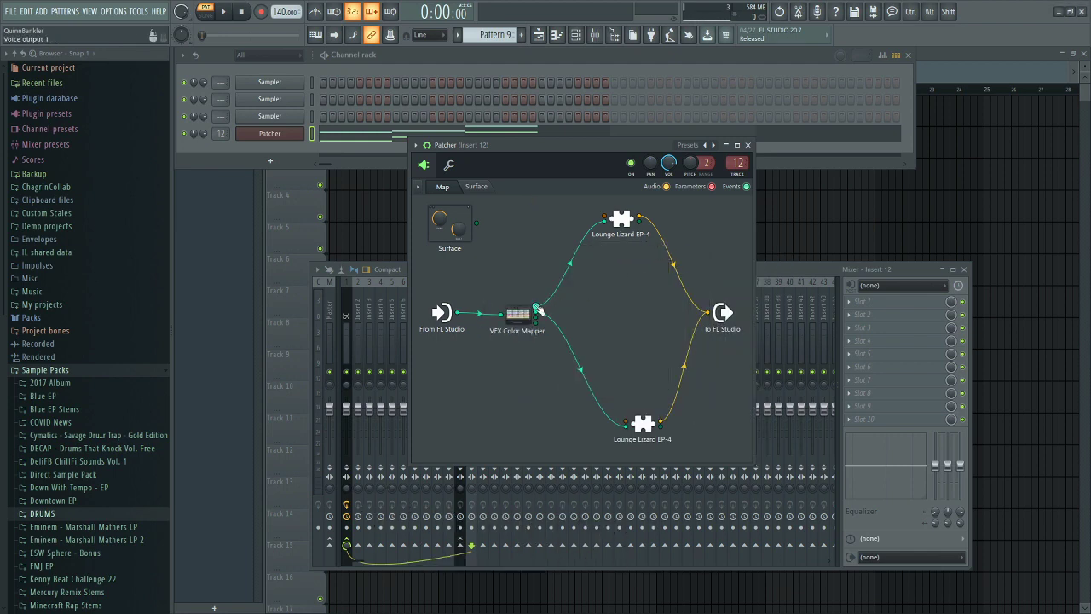
pyautogui.click(747, 145)
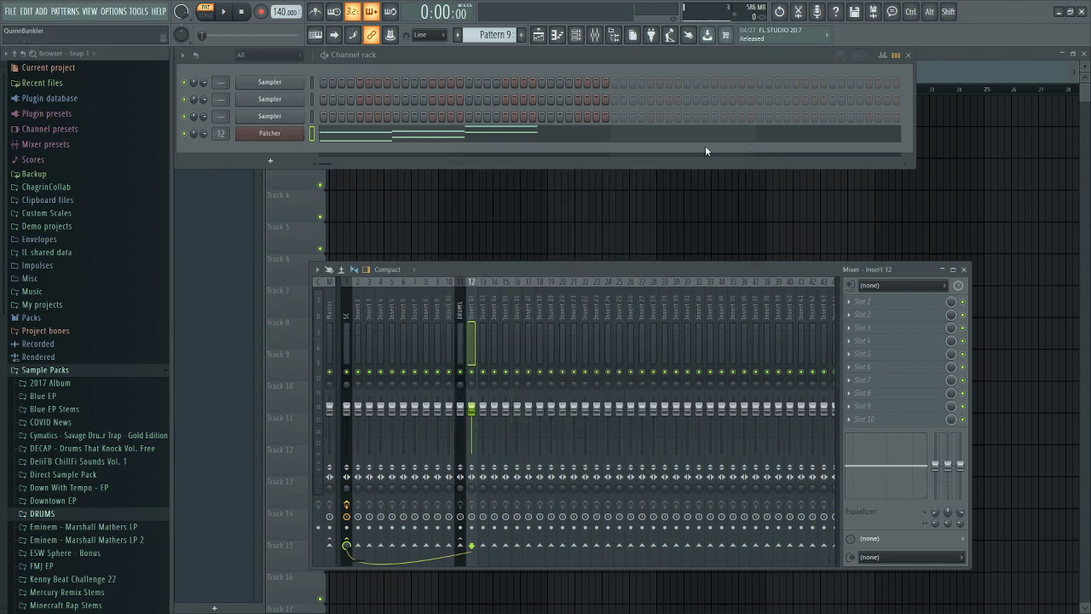
# Step: Open the Patcher channel's notes in the piano roll and choose color group 1 for notes
pyautogui.click(487, 135)
pyautogui.click(195, 78)
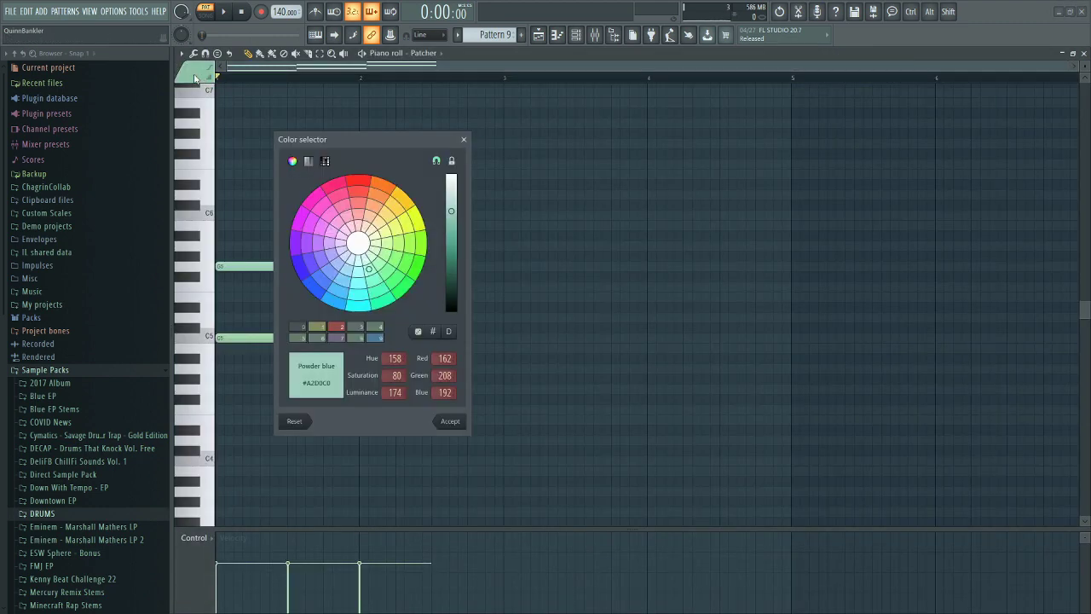
pyautogui.click(471, 140)
pyautogui.click(186, 75)
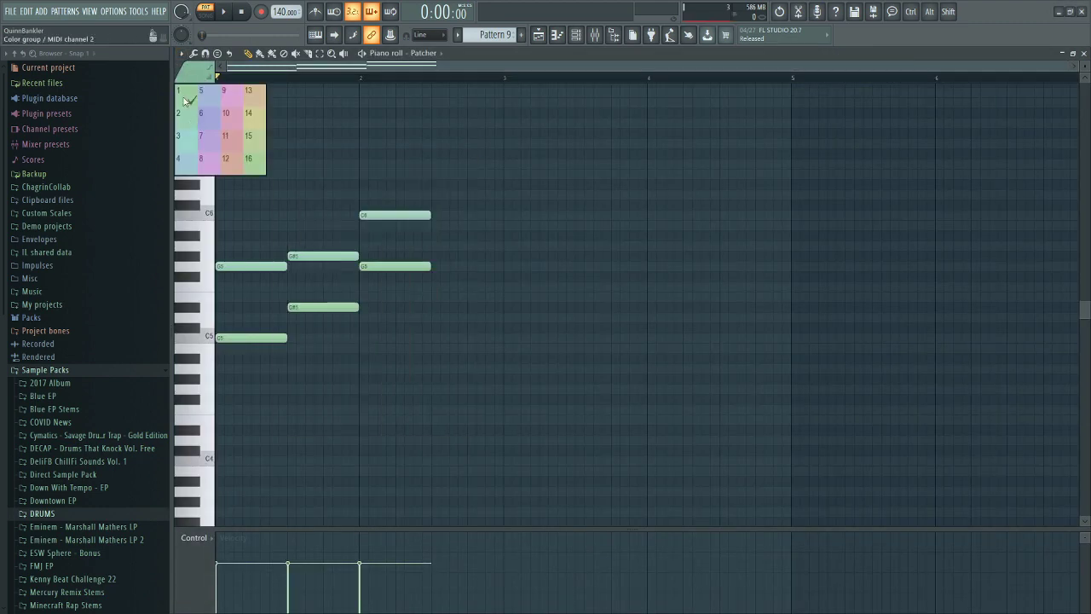
pyautogui.click(184, 102)
# Step: Select the three lower notes as one color group and the three upper notes as the other, clearing each selection
pyautogui.moveTo(458, 392); pyautogui.dragTo(253, 302)
pyautogui.keyDown('ctrl'); pyautogui.keyDown('shift'); pyautogui.click(409, 267); pyautogui.keyUp('shift'); pyautogui.keyUp('ctrl')
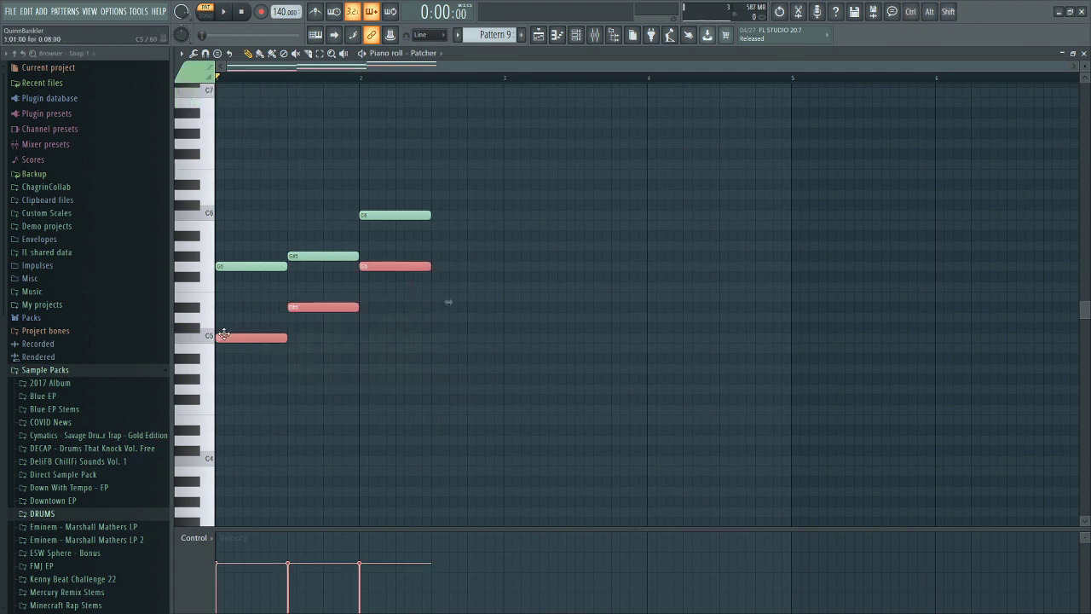
pyautogui.hotkey('alt', 'c')
pyautogui.keyDown('ctrl'); pyautogui.click(397, 215); pyautogui.keyUp('ctrl')
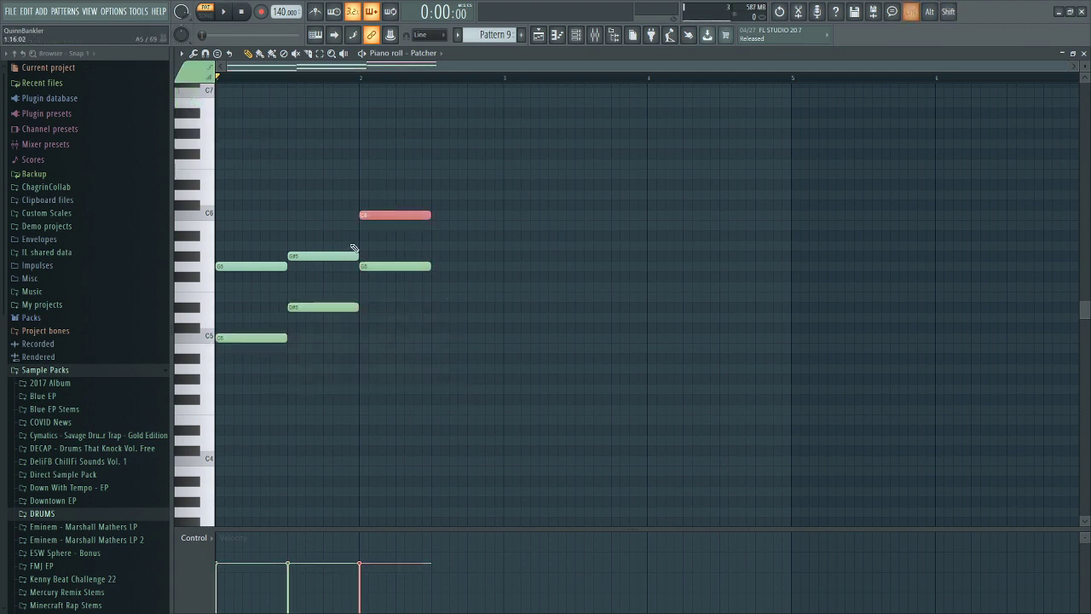
pyautogui.keyDown('ctrl'); pyautogui.keyDown('shift'); pyautogui.click(335, 254); pyautogui.keyUp('shift'); pyautogui.keyUp('ctrl')
pyautogui.keyDown('ctrl'); pyautogui.keyDown('shift'); pyautogui.click(268, 264); pyautogui.keyUp('shift'); pyautogui.keyUp('ctrl')
pyautogui.hotkey('alt', 'c')
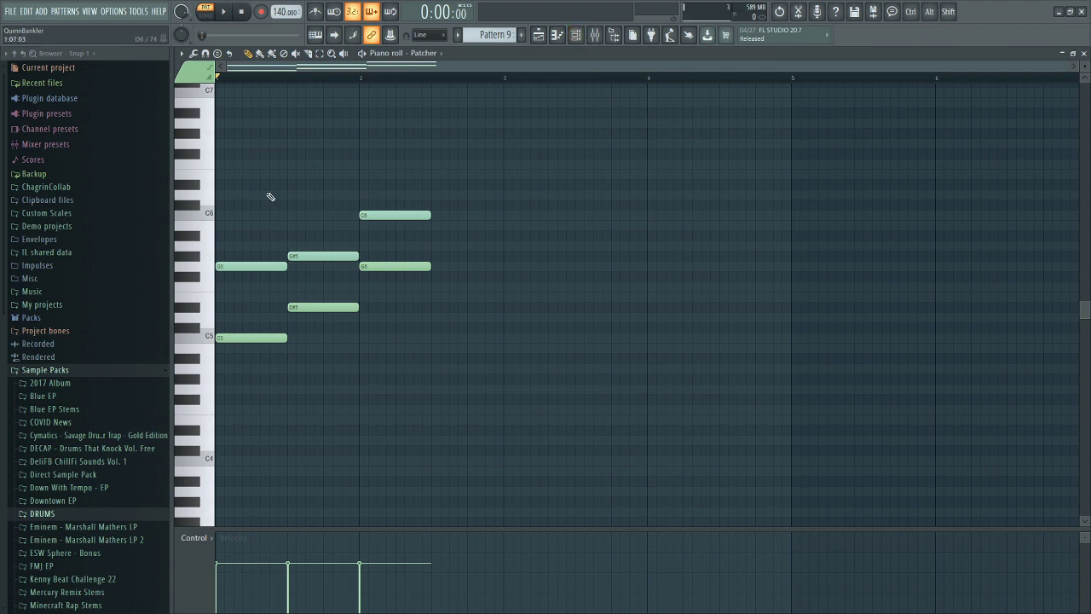
# Step: Play the pattern to hear both color groups together
pyautogui.scroll(2, 195, 210)
pyautogui.press('space')
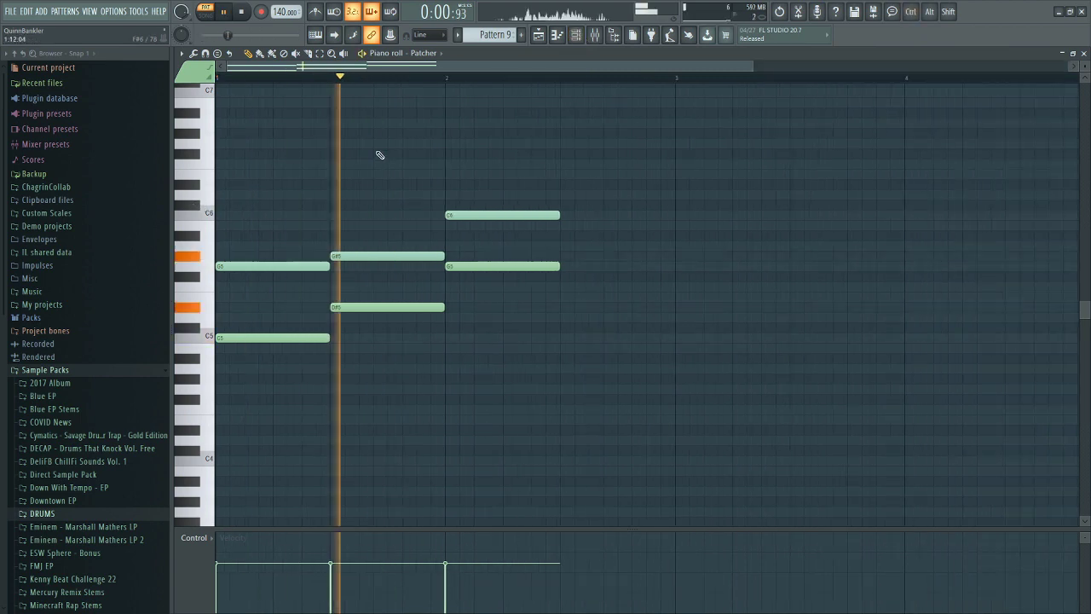
pyautogui.press('space')
# Step: Mute the three lower notes with the Mute tool and play the pattern to hear only the upper notes
pyautogui.press('t')
pyautogui.moveTo(480, 250); pyautogui.dragTo(284, 353)
pyautogui.press('space')
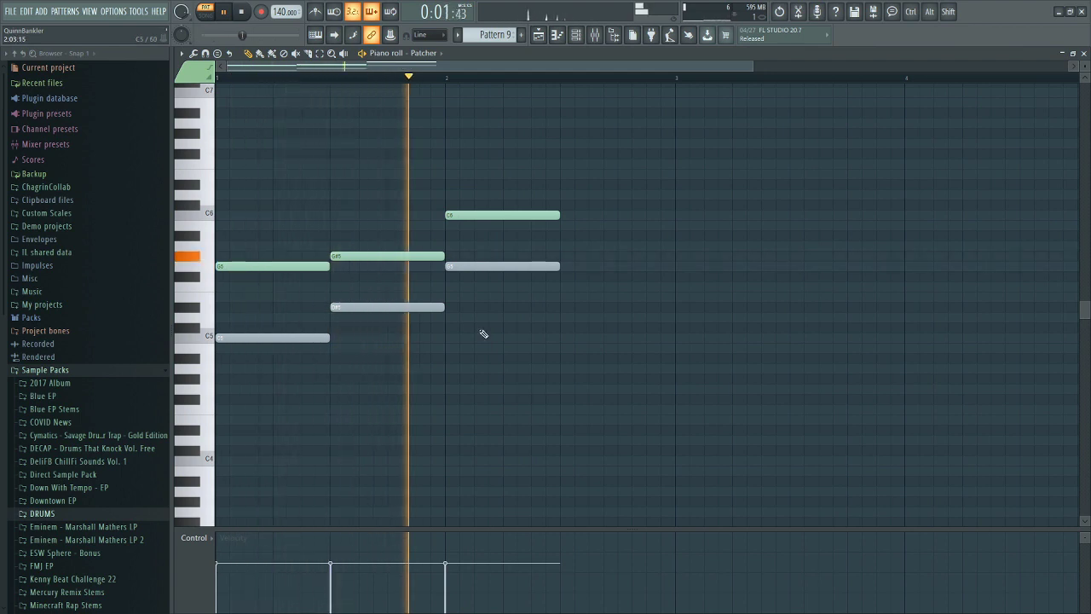
pyautogui.press('space')
# Step: Mute the three upper notes, unmute the three lower ones, and play the pattern to hear only the lower color group
pyautogui.moveTo(480, 204); pyautogui.dragTo(269, 267)
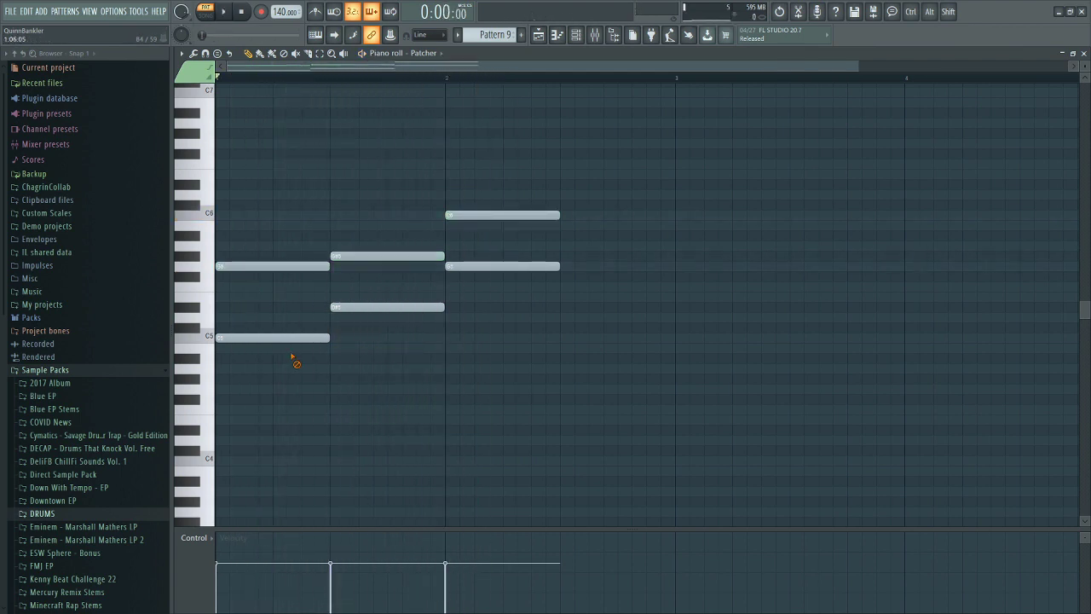
pyautogui.moveTo(294, 357); pyautogui.dragTo(492, 273)
pyautogui.press('space')
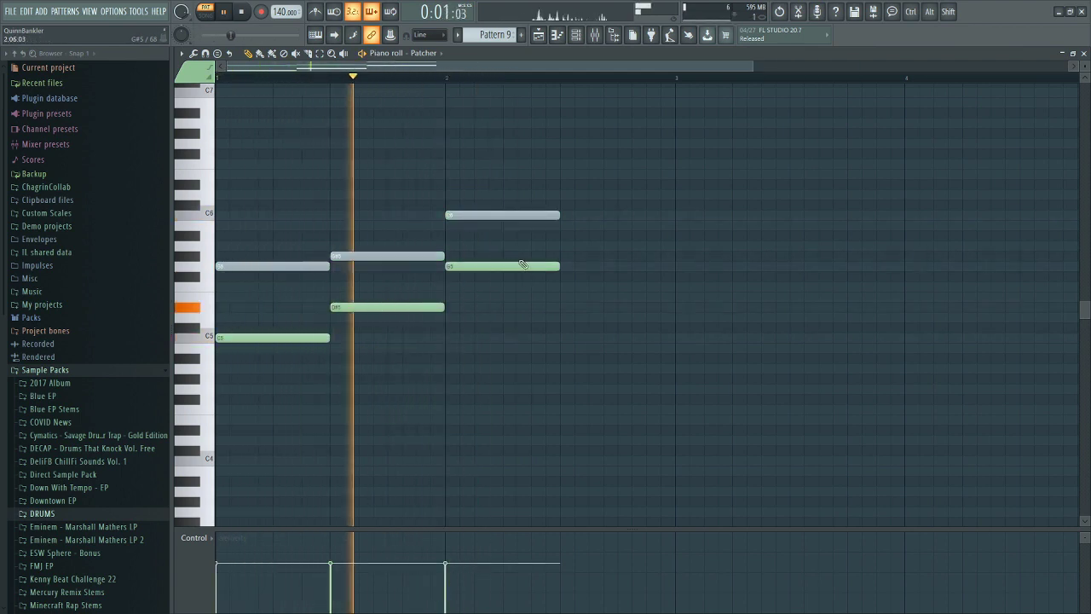
pyautogui.press('space')
# Step: Restore playback of both color groups by unmuting all six notes in the piano roll
pyautogui.moveTo(521, 250); pyautogui.dragTo(249, 365)
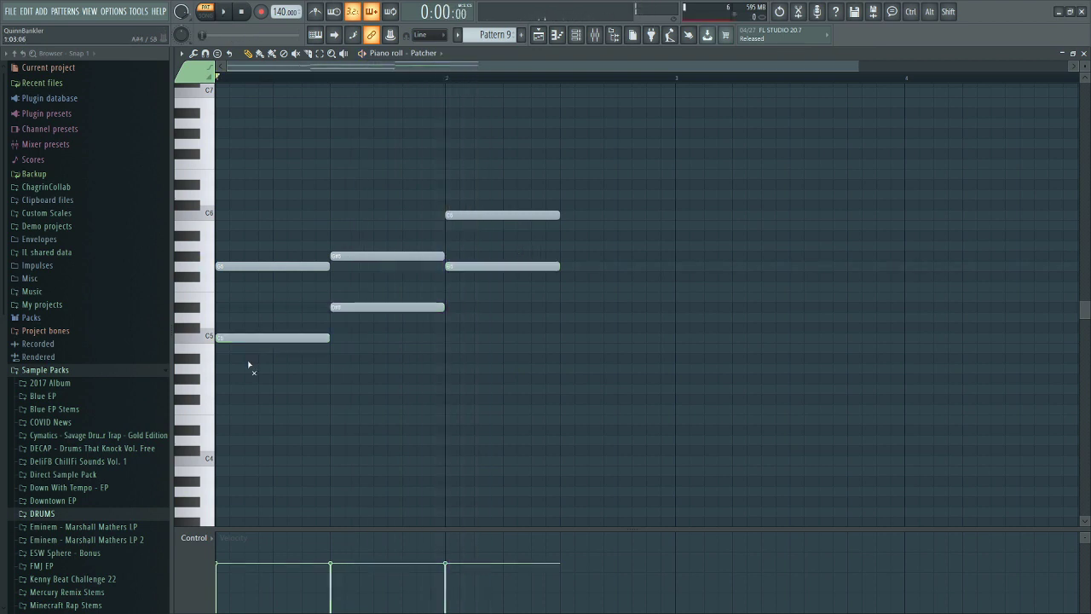
pyautogui.moveTo(529, 194)
pyautogui.mouseDown()
pyautogui.moveTo(331, 250)
pyautogui.moveTo(271, 341)
pyautogui.mouseUp()
# Step: Open the Patcher channel's map, examine the VFX Color Mapper's voice output assignments, and close the mapper's window
pyautogui.click(583, 37)
pyautogui.click(288, 139)
pyautogui.rightClick(514, 314)
pyautogui.click(505, 308)
pyautogui.click(526, 315)
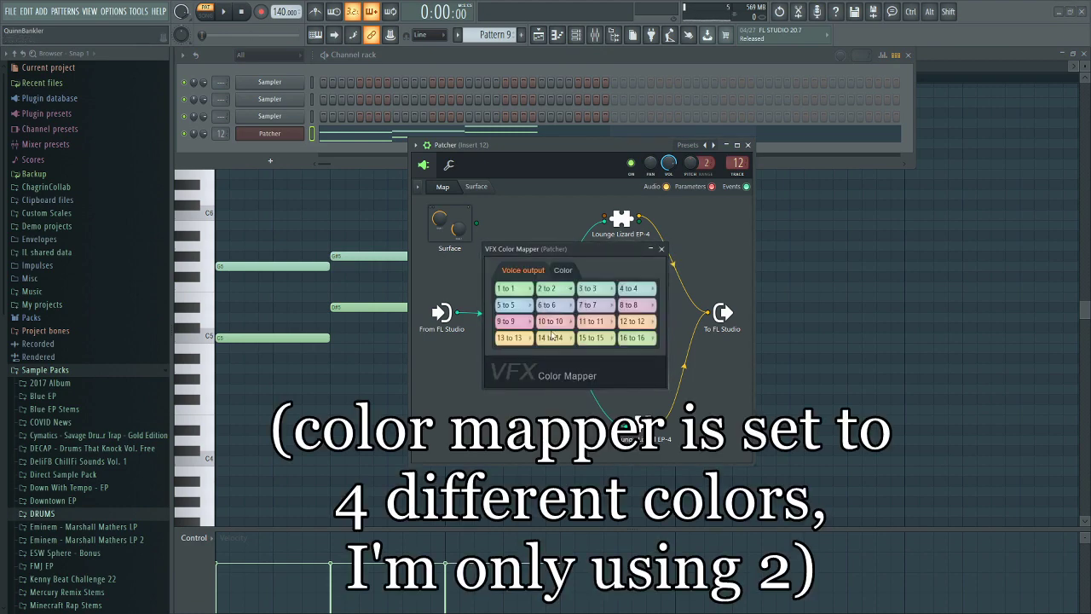
pyautogui.click(662, 248)
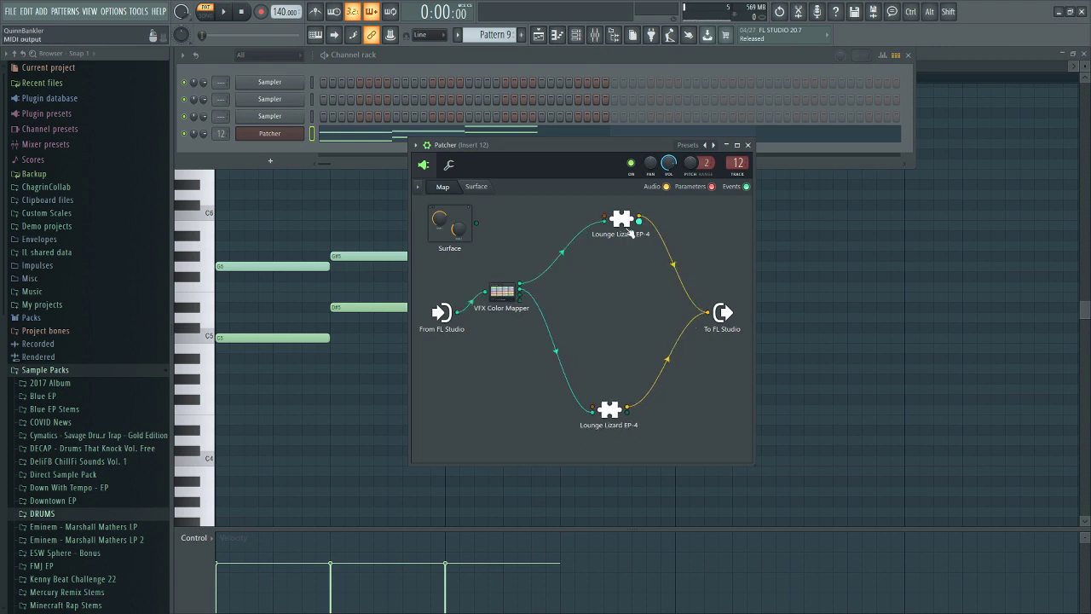
# Step: Load the Multichord preset into Patcher
pyautogui.click(415, 145)
pyautogui.moveTo(444, 179)
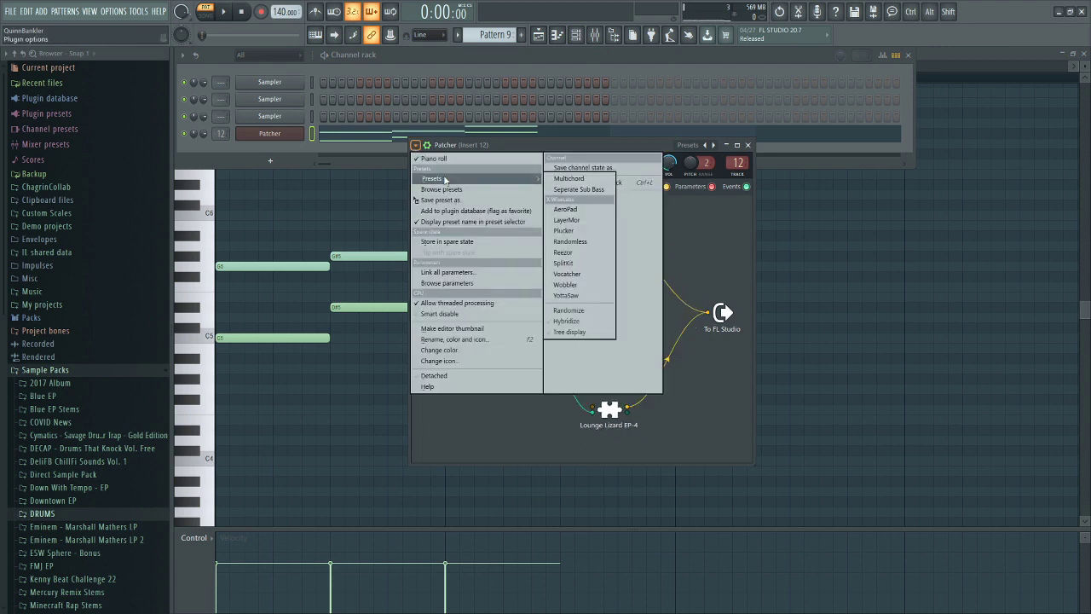
pyautogui.click(568, 178)
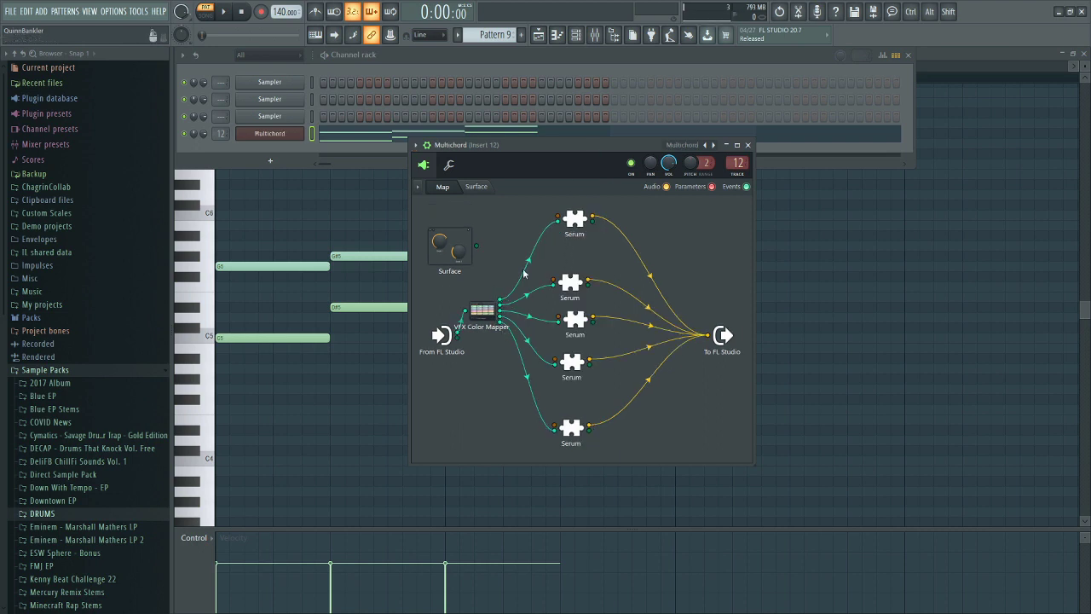
# Step: Reposition the upper Serum modules in the Multichord map and close the plugin window
pyautogui.moveTo(575, 220); pyautogui.dragTo(590, 213)
pyautogui.moveTo(570, 283); pyautogui.dragTo(587, 271)
pyautogui.moveTo(575, 320); pyautogui.dragTo(579, 321)
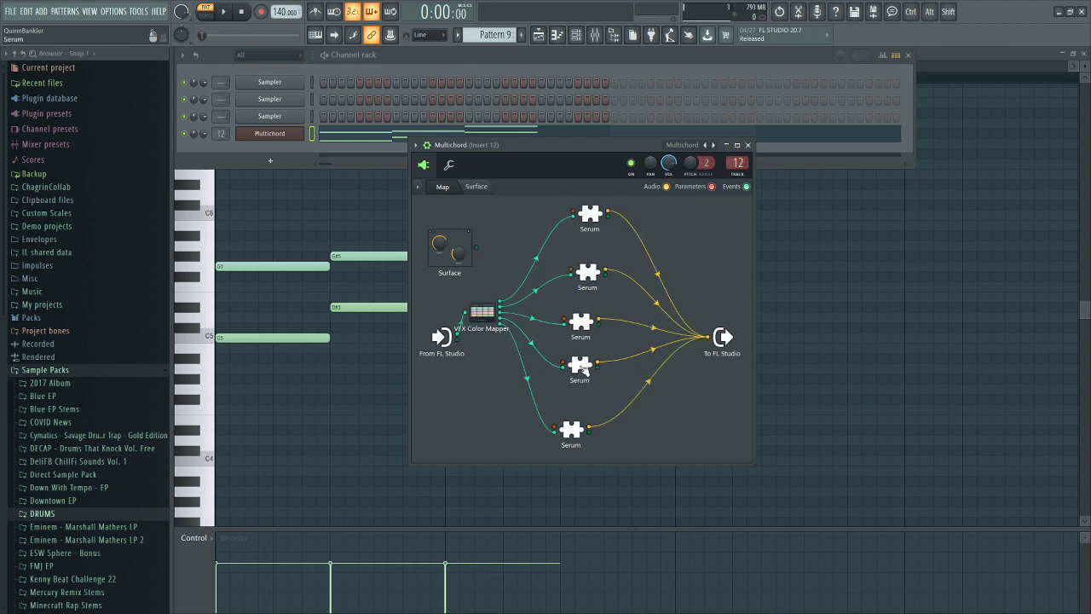
pyautogui.click(748, 144)
pyautogui.scroll(3, 582, 314)
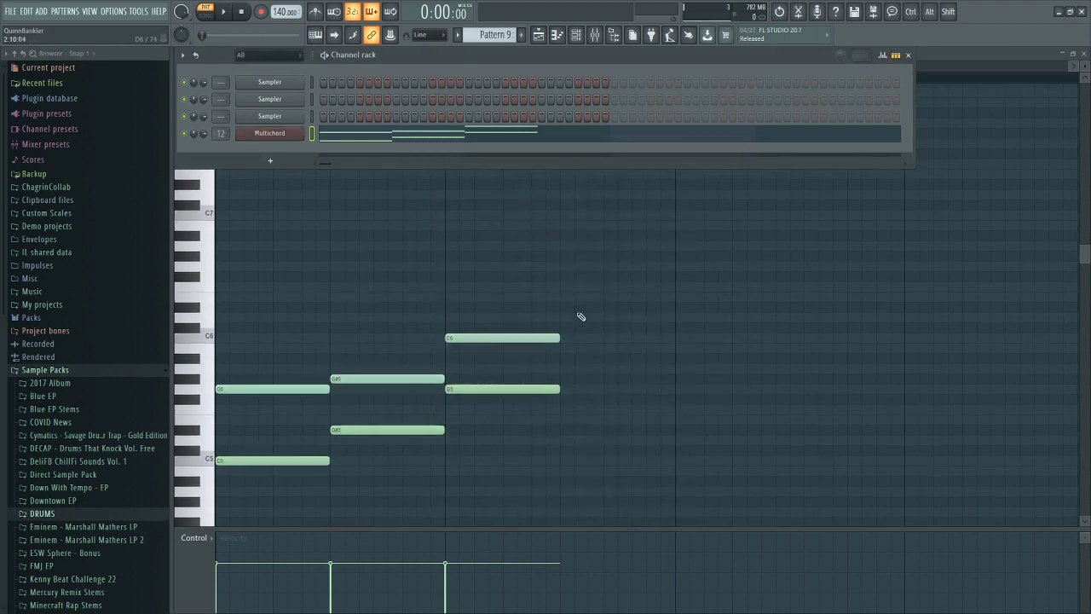
pyautogui.press('F6')
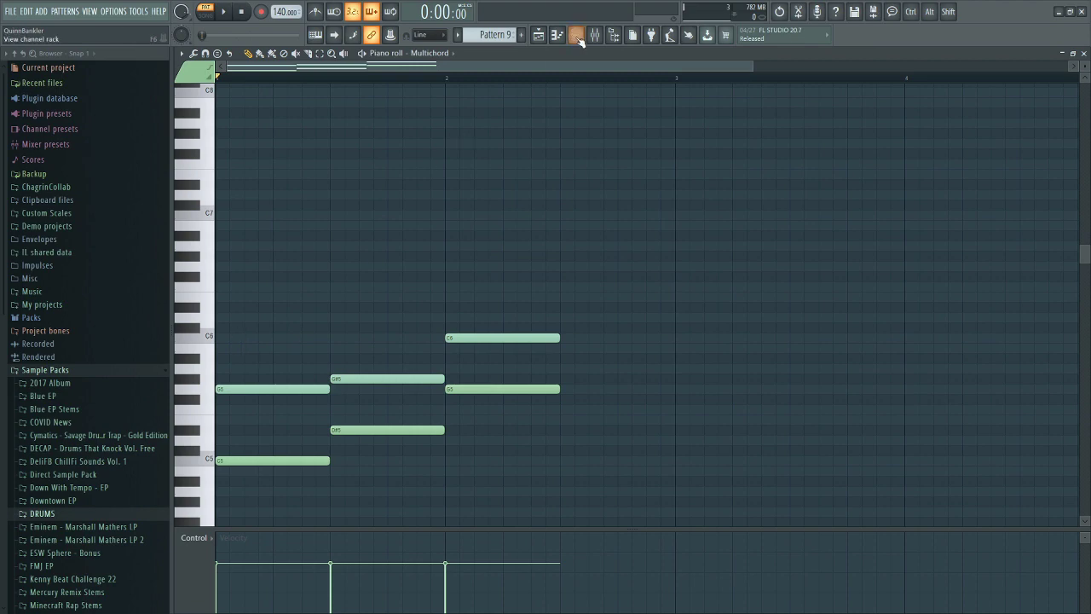
pyautogui.press('F6')
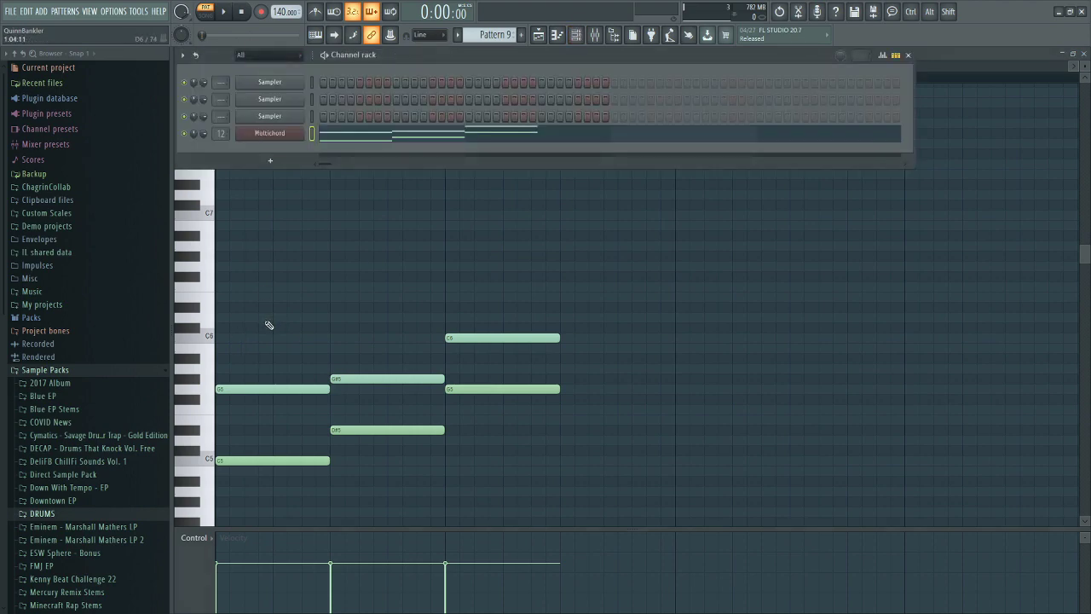
pyautogui.rightClick(561, 277)
pyautogui.click(598, 36)
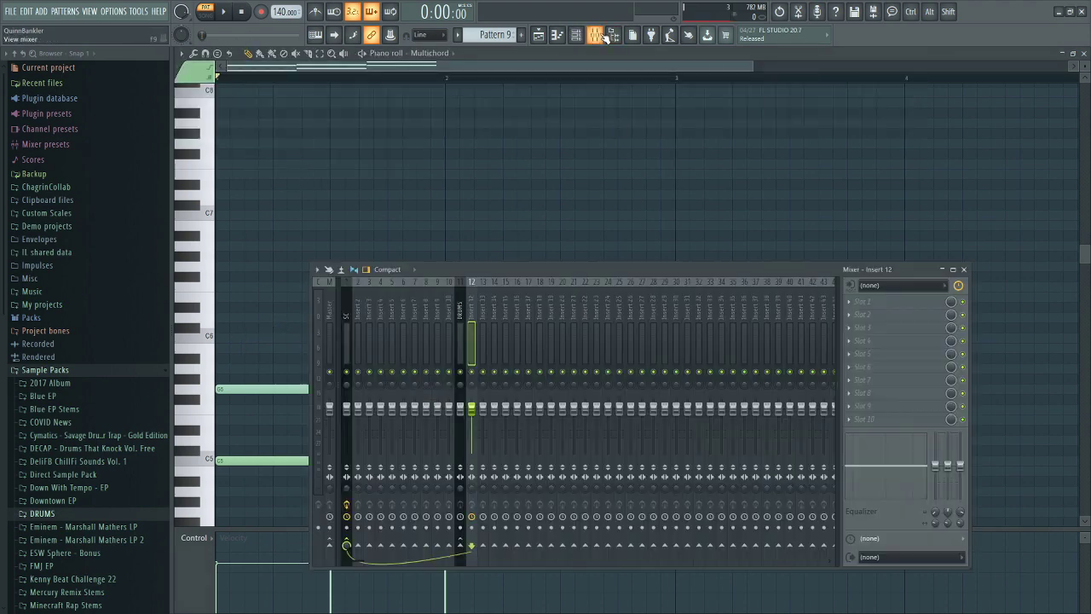
pyautogui.click(604, 37)
# Step: Hide the channel rack and close the piano roll to return to the playlist
pyautogui.click(576, 34)
pyautogui.click(576, 35)
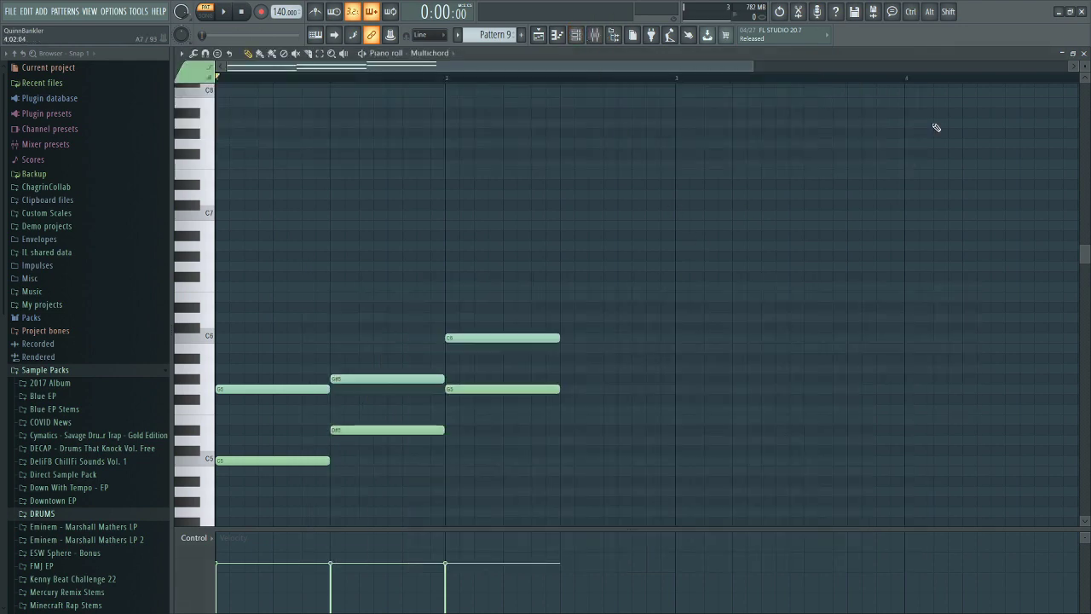
pyautogui.click(1084, 54)
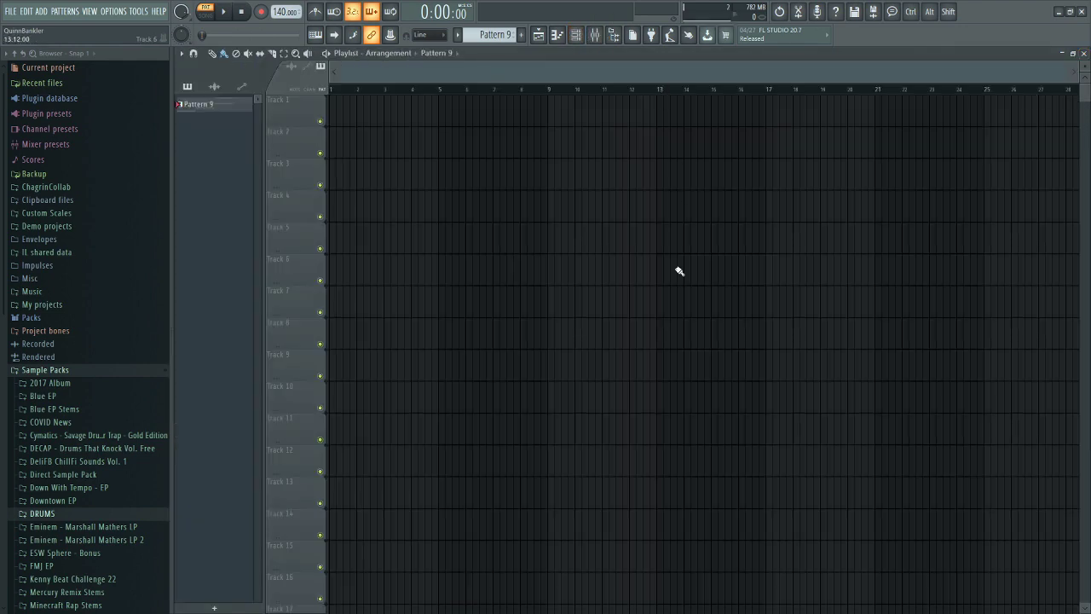